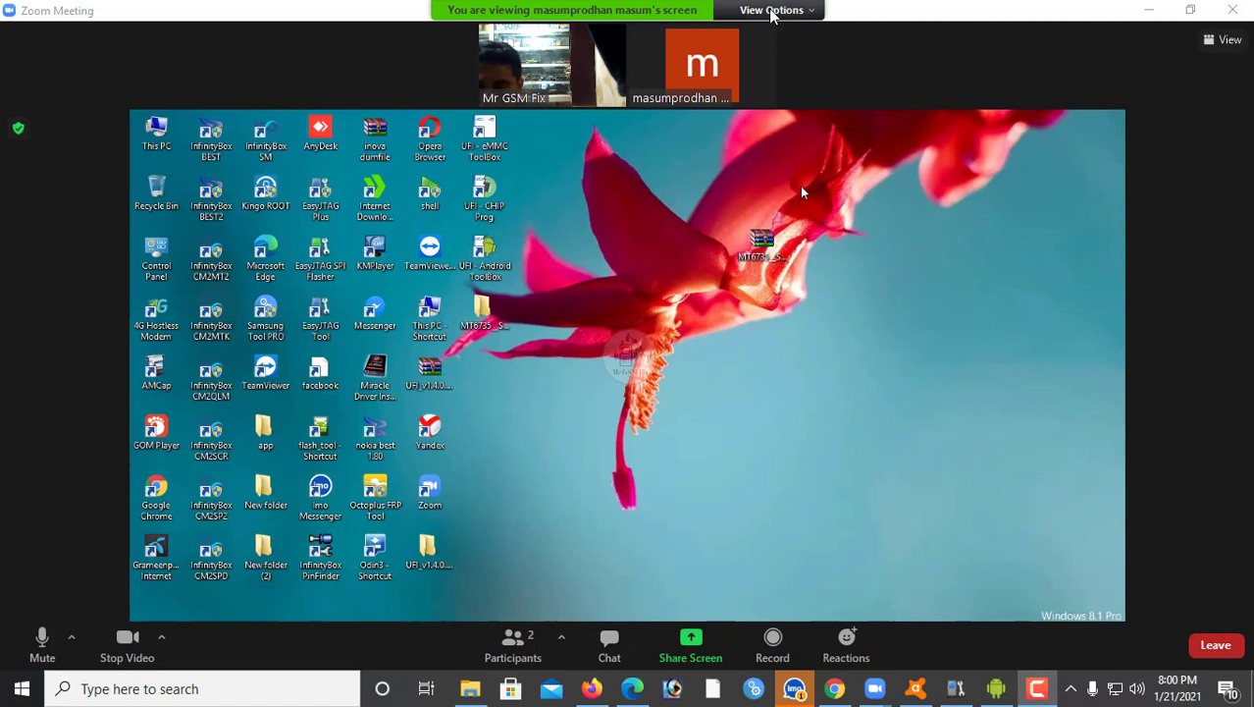
Step: Request remote control of the participant's shared screen and start controlling it
click(772, 11)
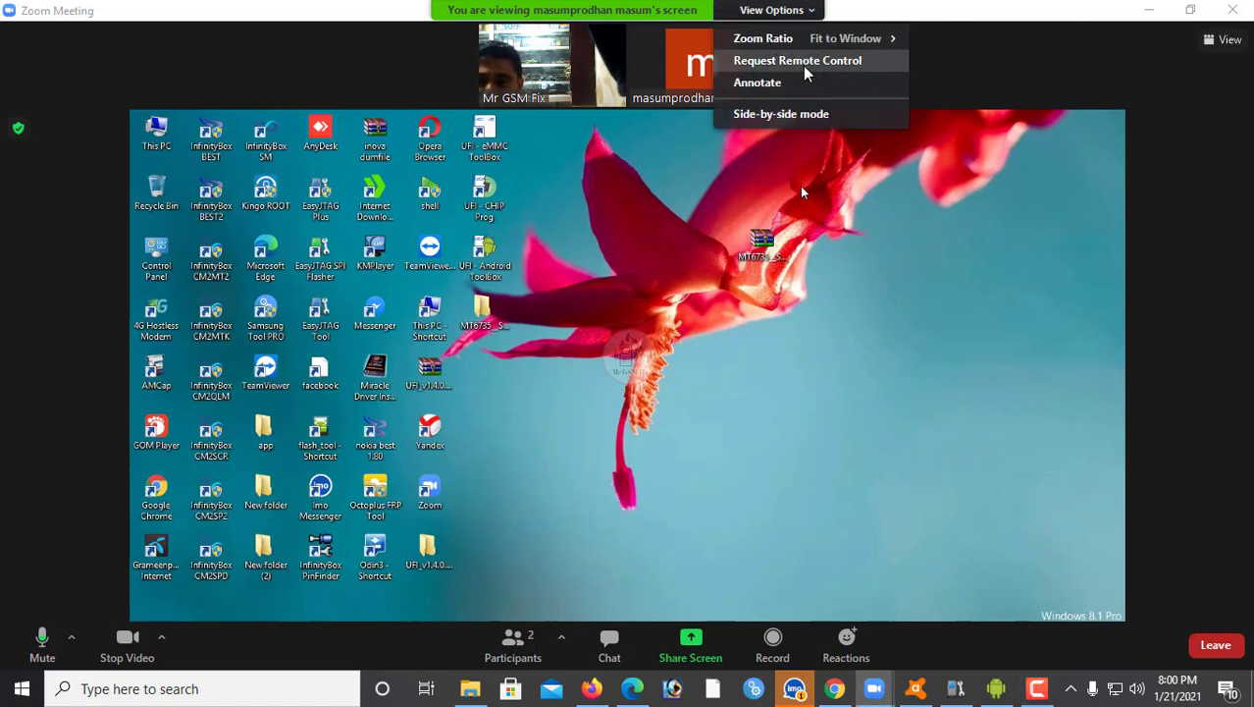
click(807, 66)
click(692, 416)
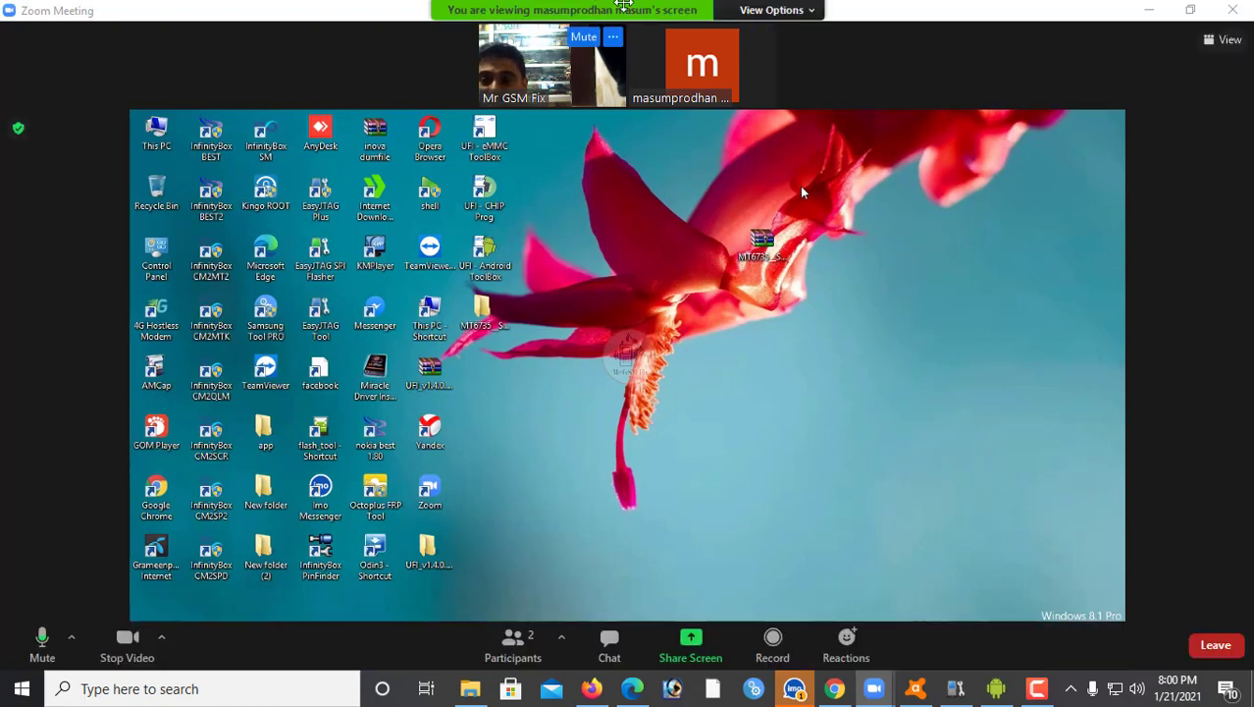
click(799, 11)
click(797, 59)
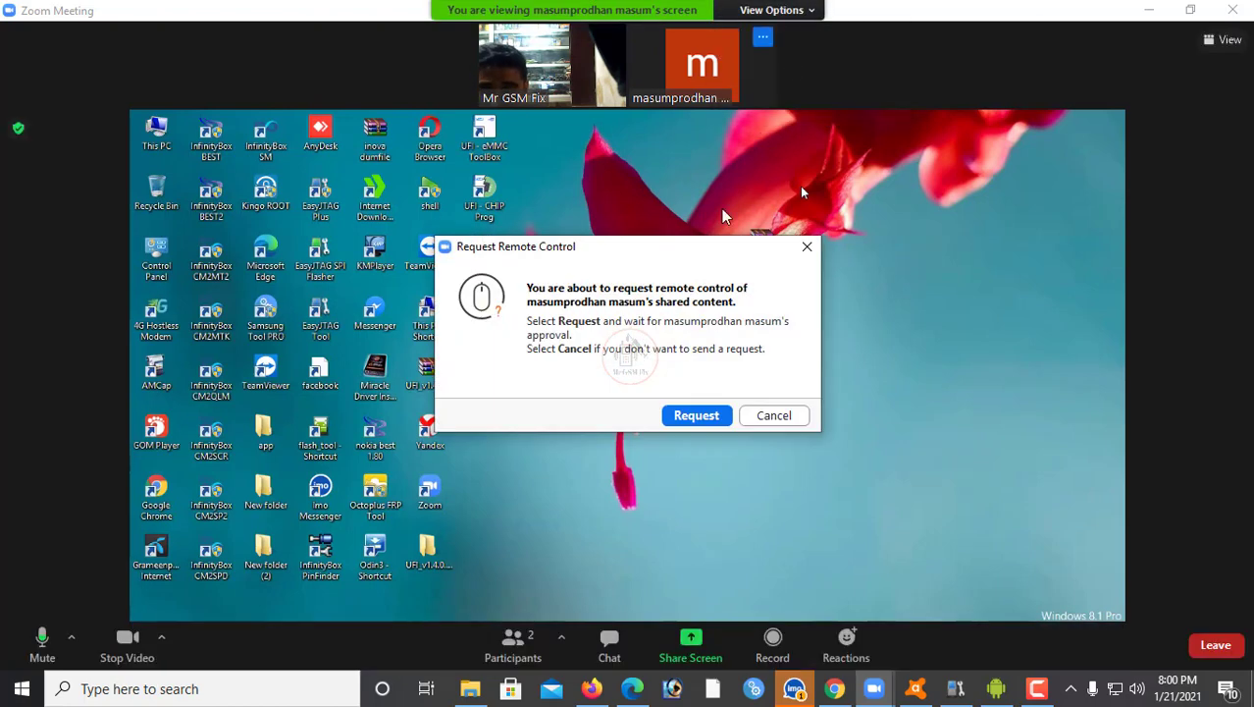
click(703, 417)
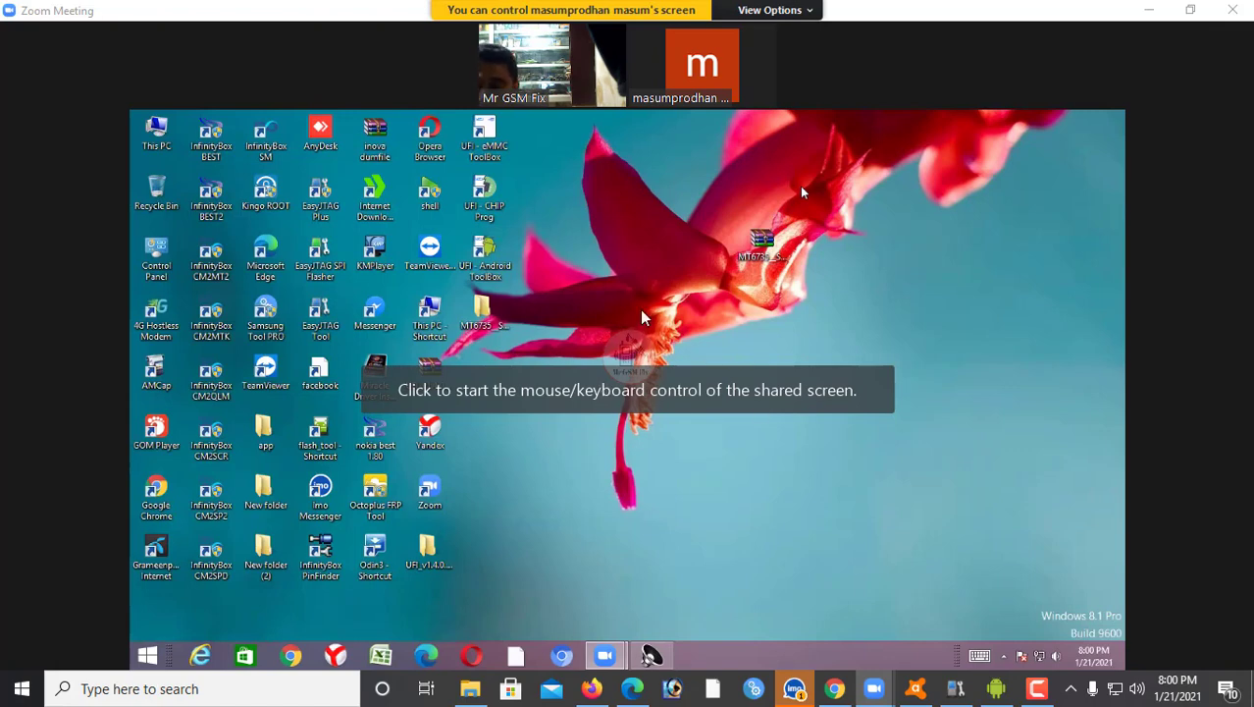
click(771, 10)
mouse_move(791, 105)
click(800, 186)
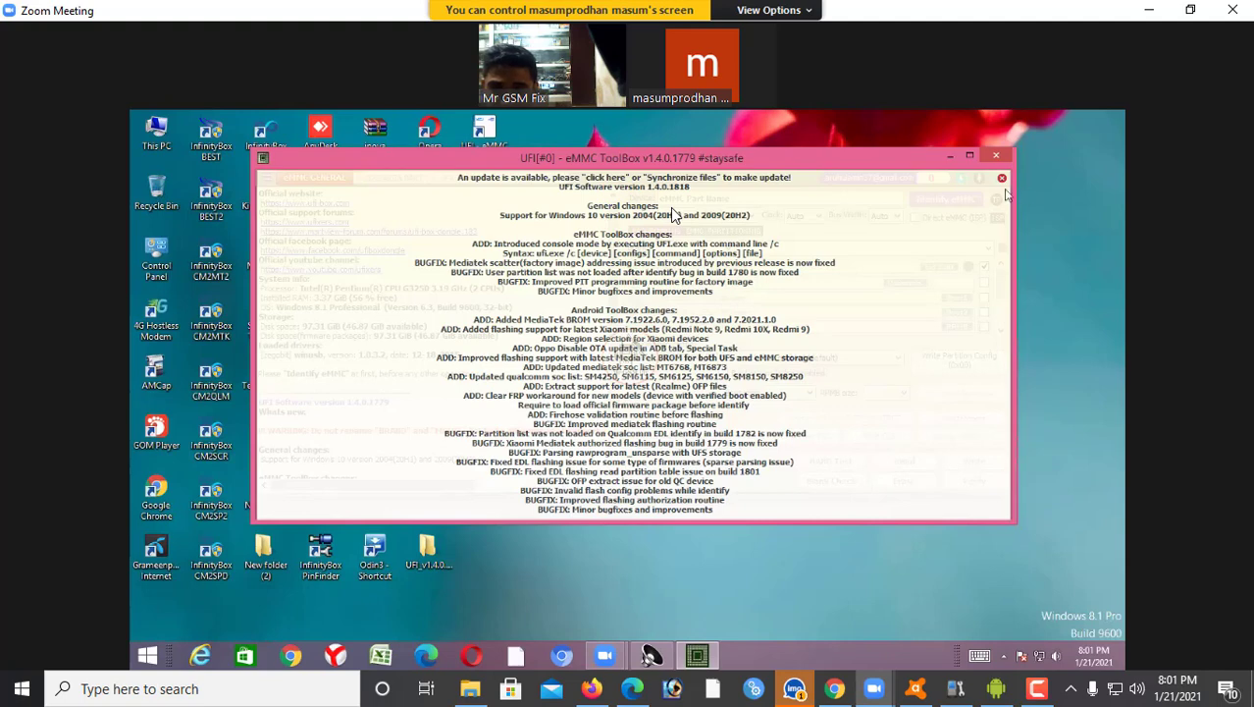
Step: Dismiss the update notice and open the Samsung folder under eMMC in the support file tree
click(1002, 179)
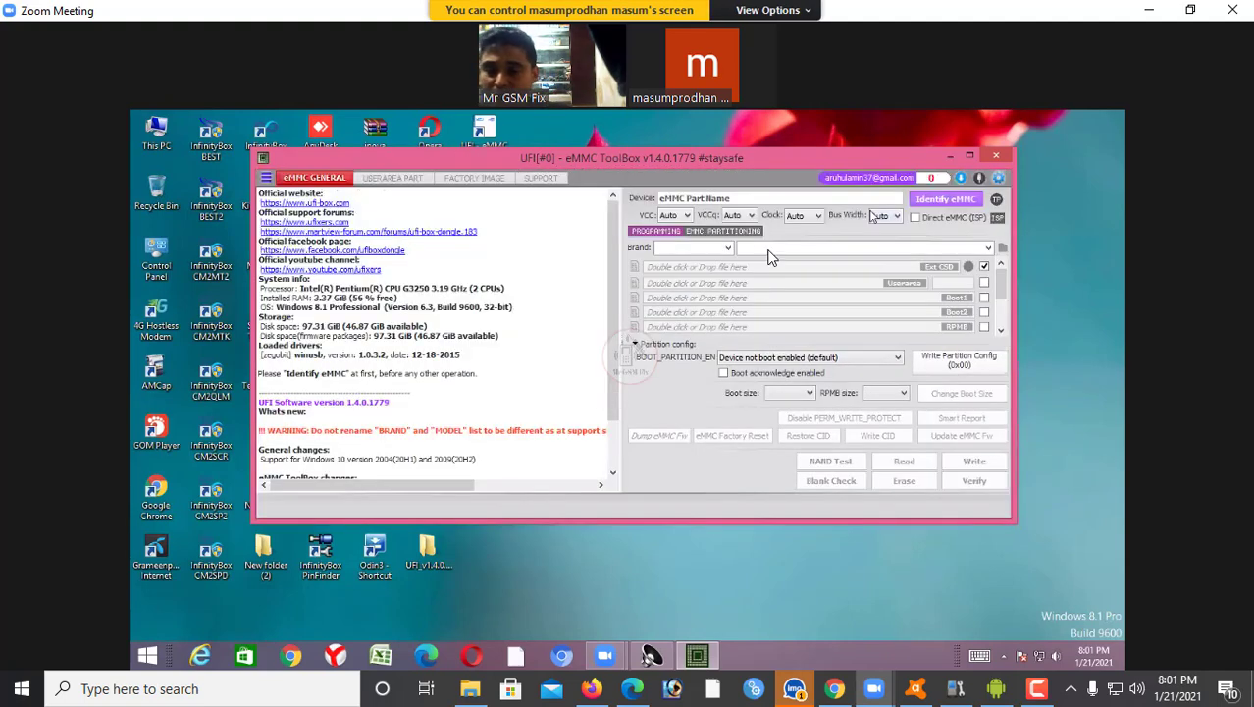
click(541, 179)
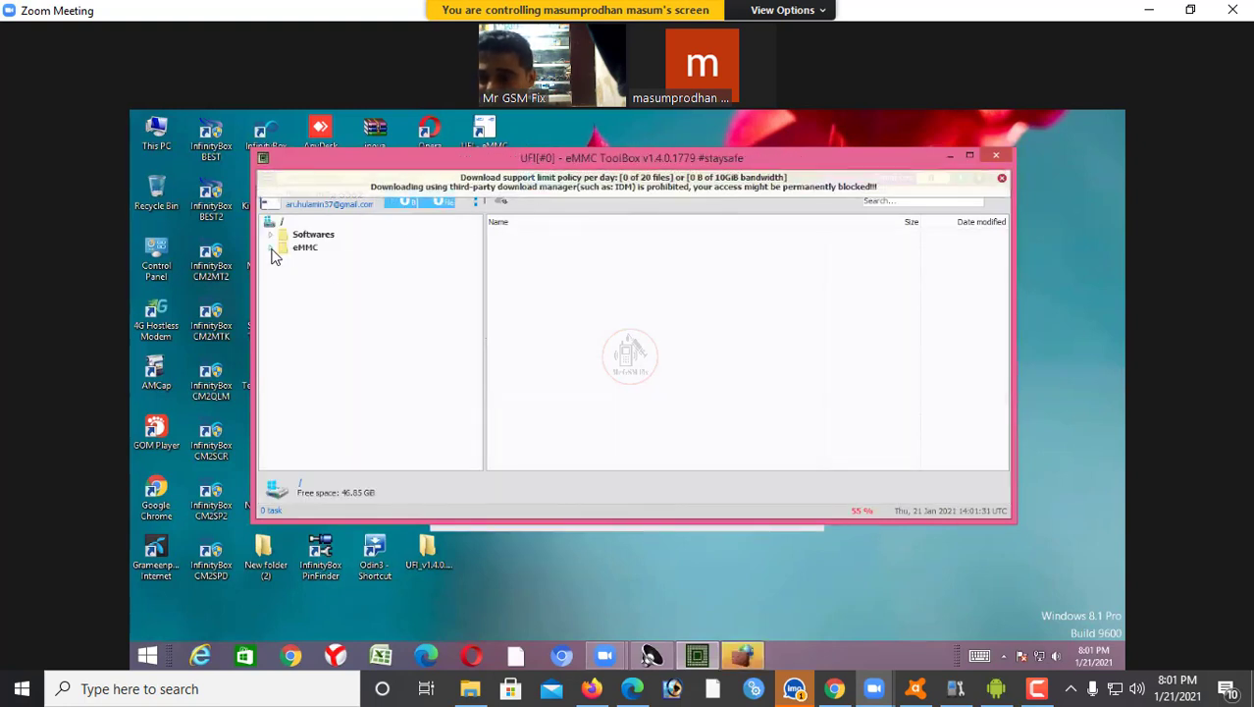
click(276, 254)
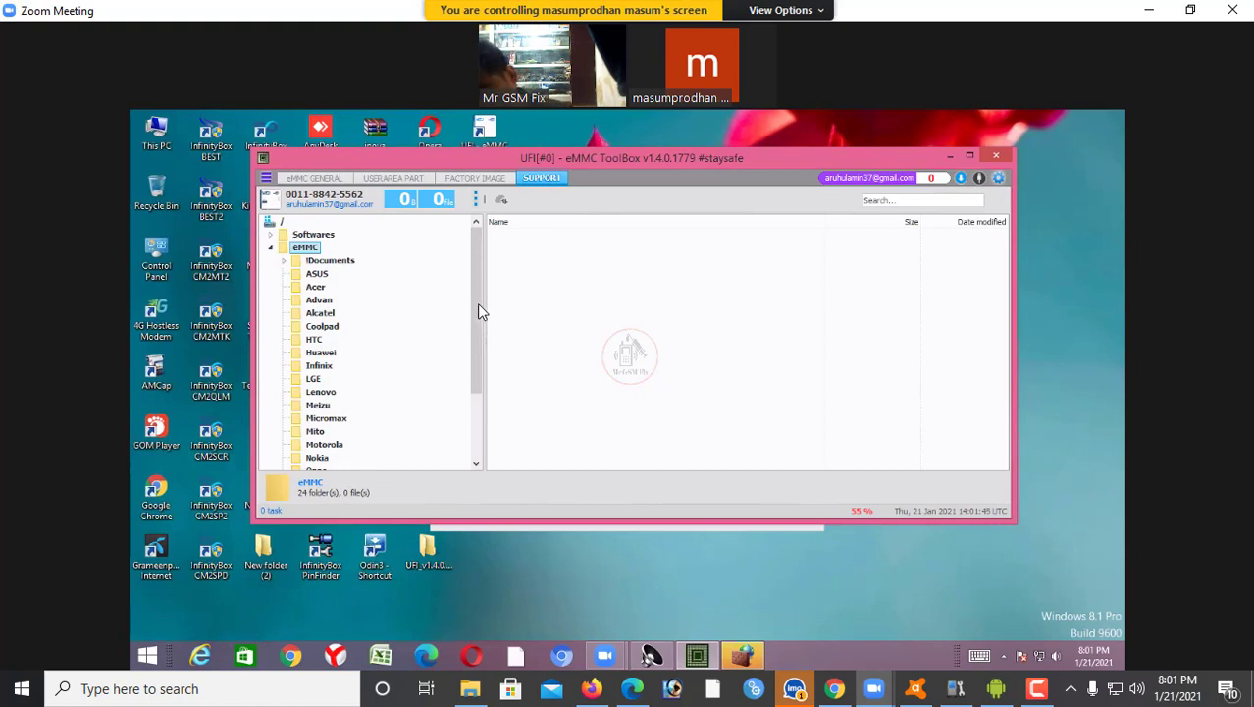
scroll(476, 383, down, 1)
drag(471, 355, 472, 426)
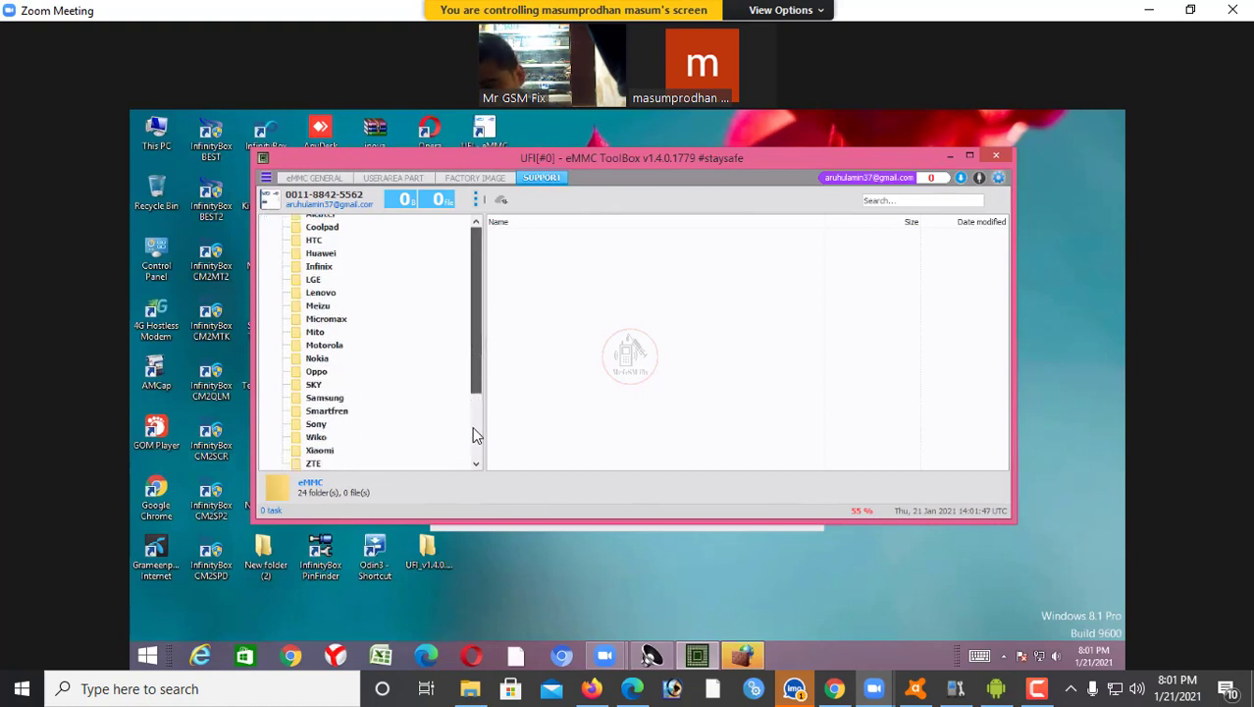
click(327, 398)
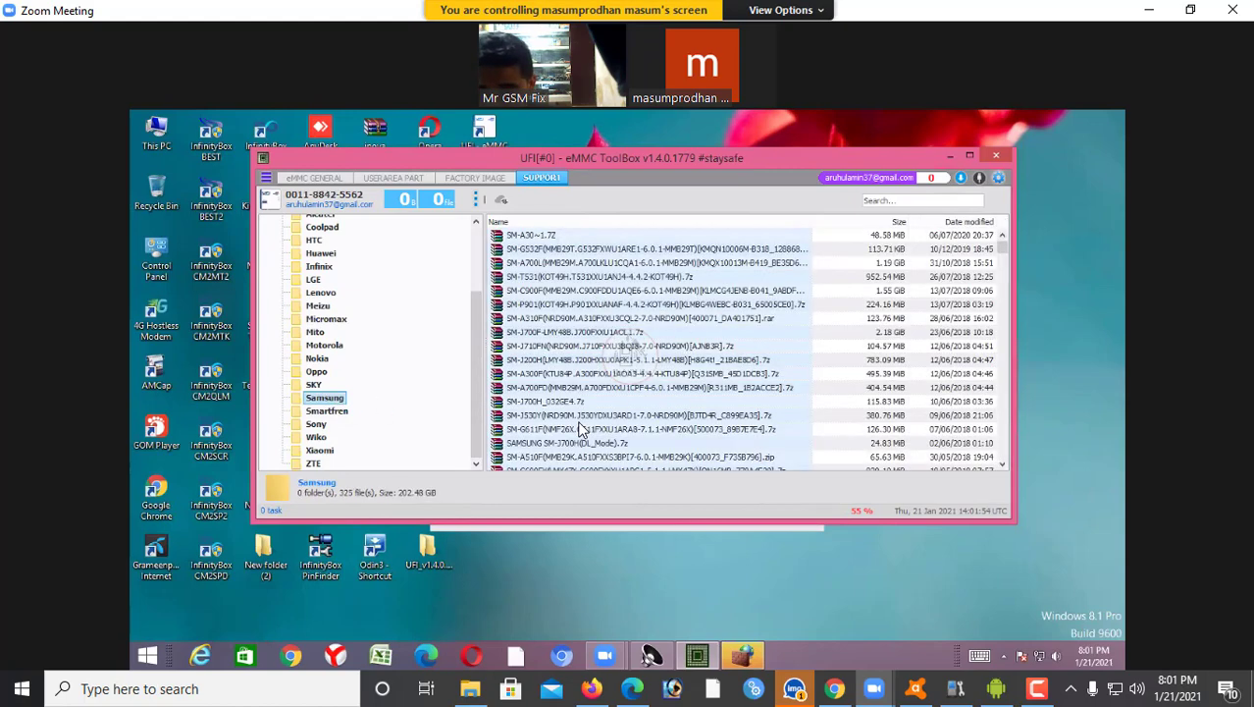
Step: Download SM-A700FD(MMB29M.A700FDXXU1CPF4-6.0.1-MMB29M)[R311MB_1B2ACCE2].7z from the Samsung support files with the regular, non-BitTorrent download option
scroll(583, 354, down, 3)
scroll(583, 412, down, 9)
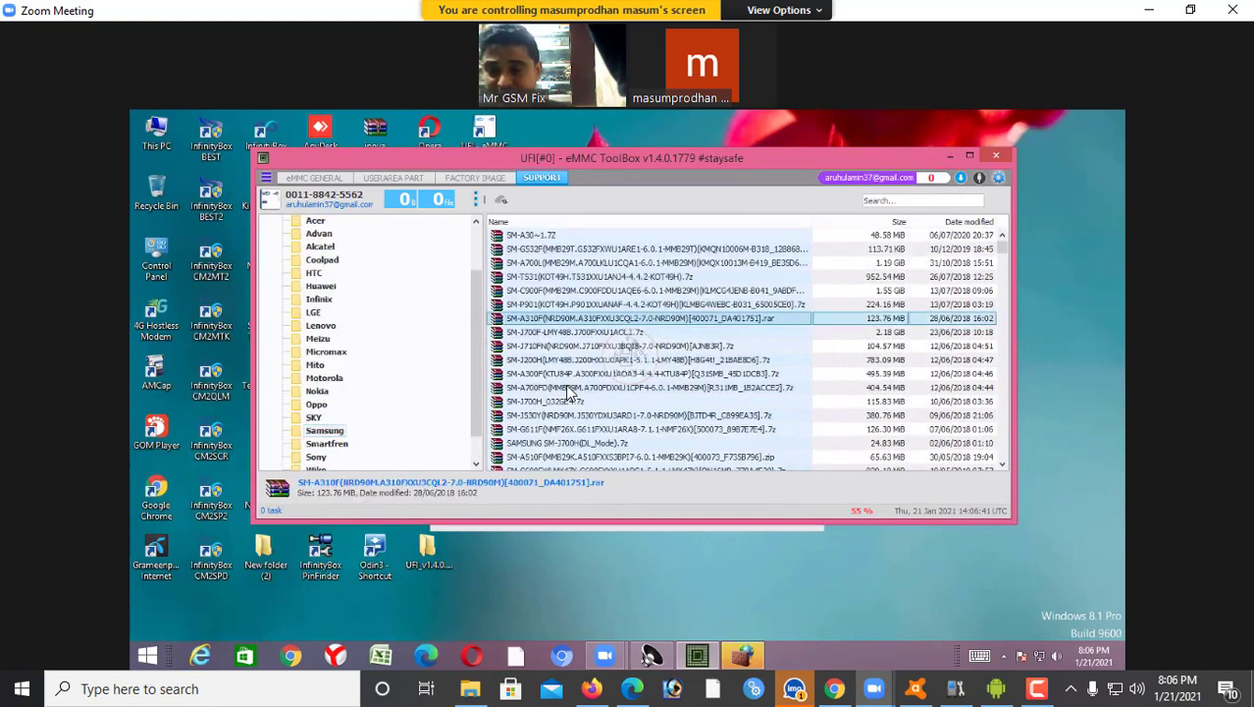
click(569, 389)
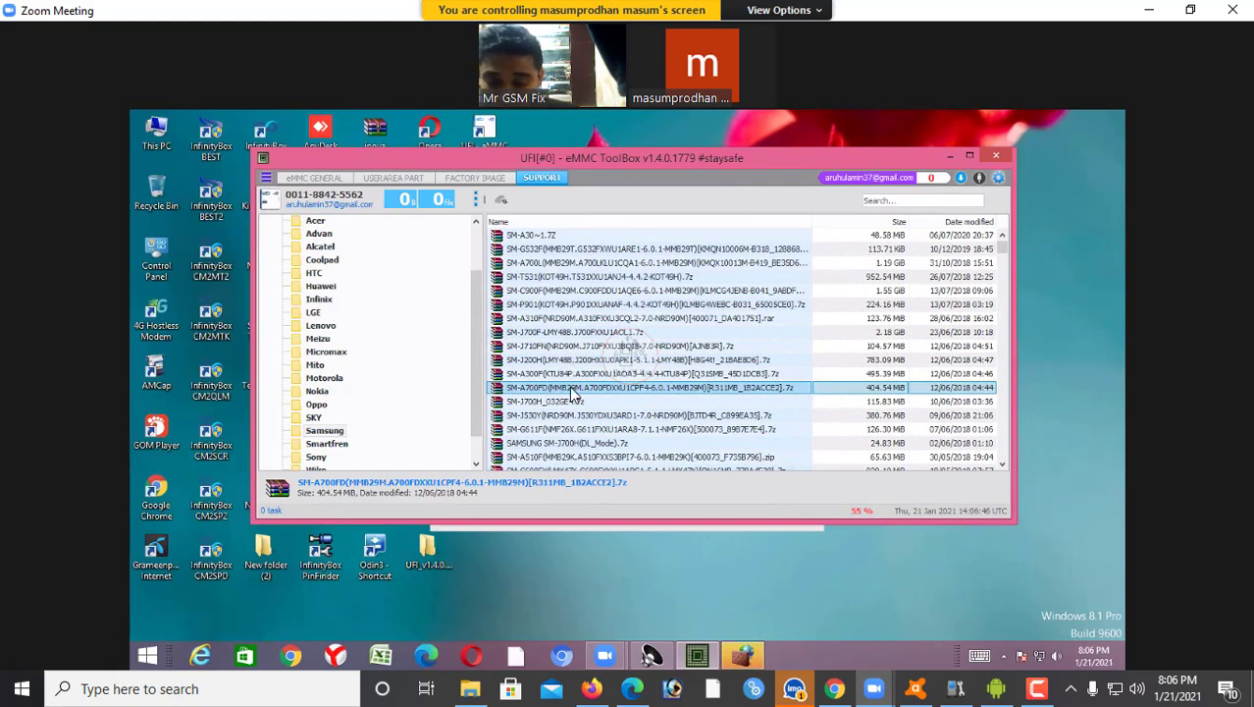
right_click(573, 392)
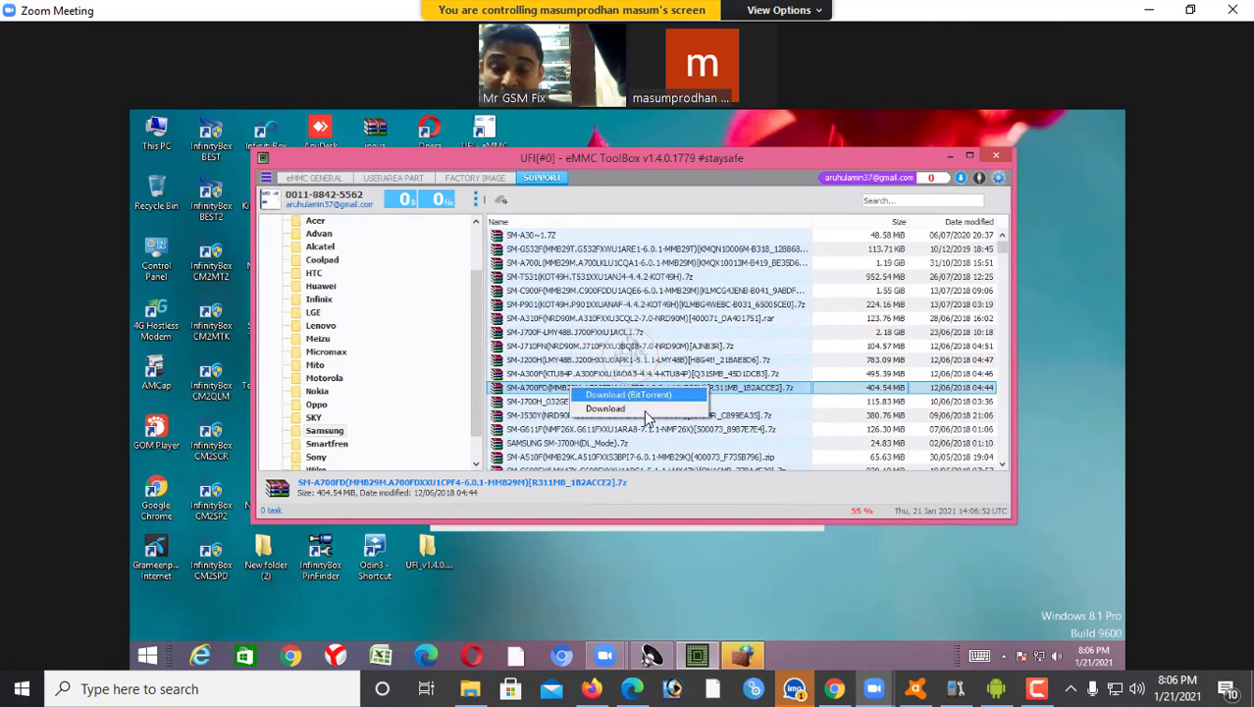
click(610, 412)
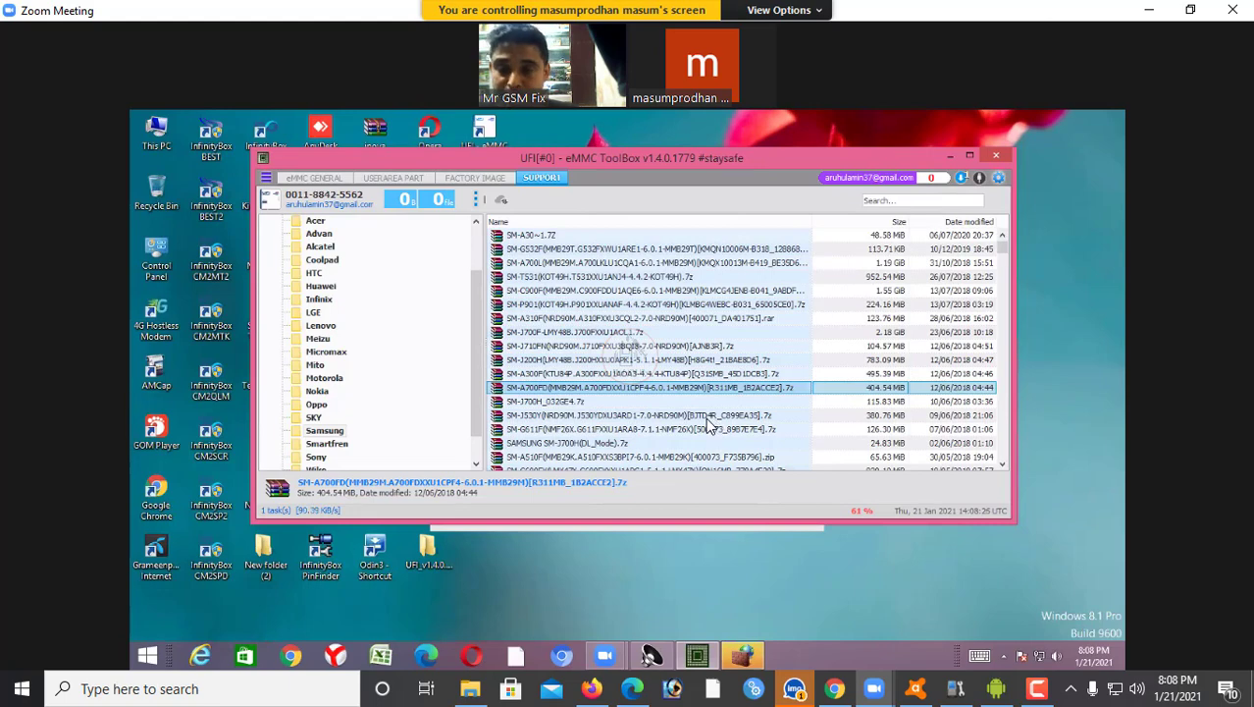
Step: Show the download manager to check the progress of the running firmware download
click(960, 180)
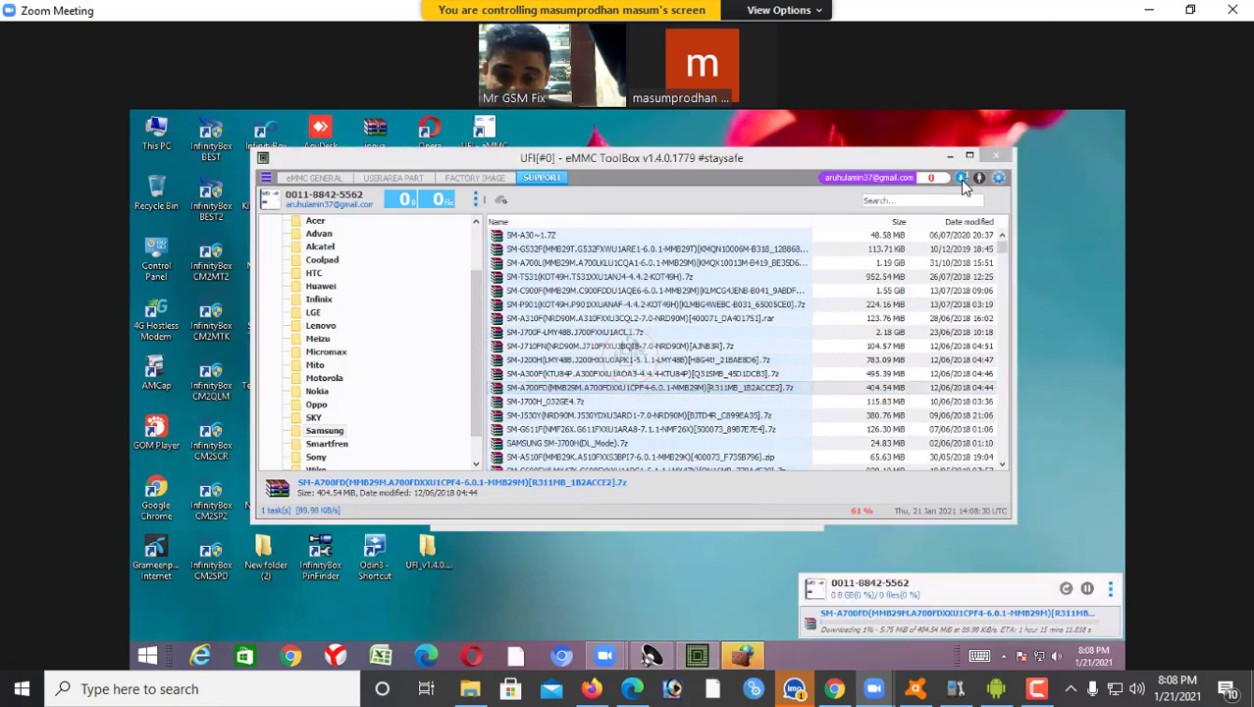
click(961, 177)
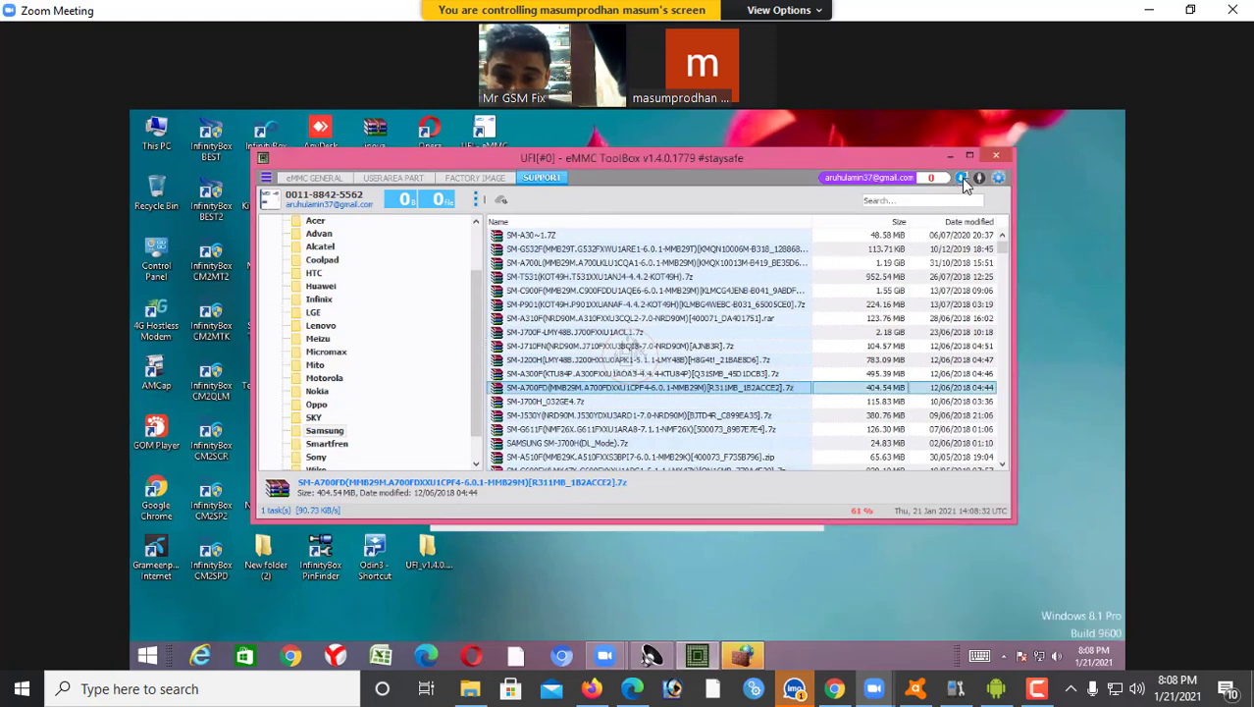
click(961, 178)
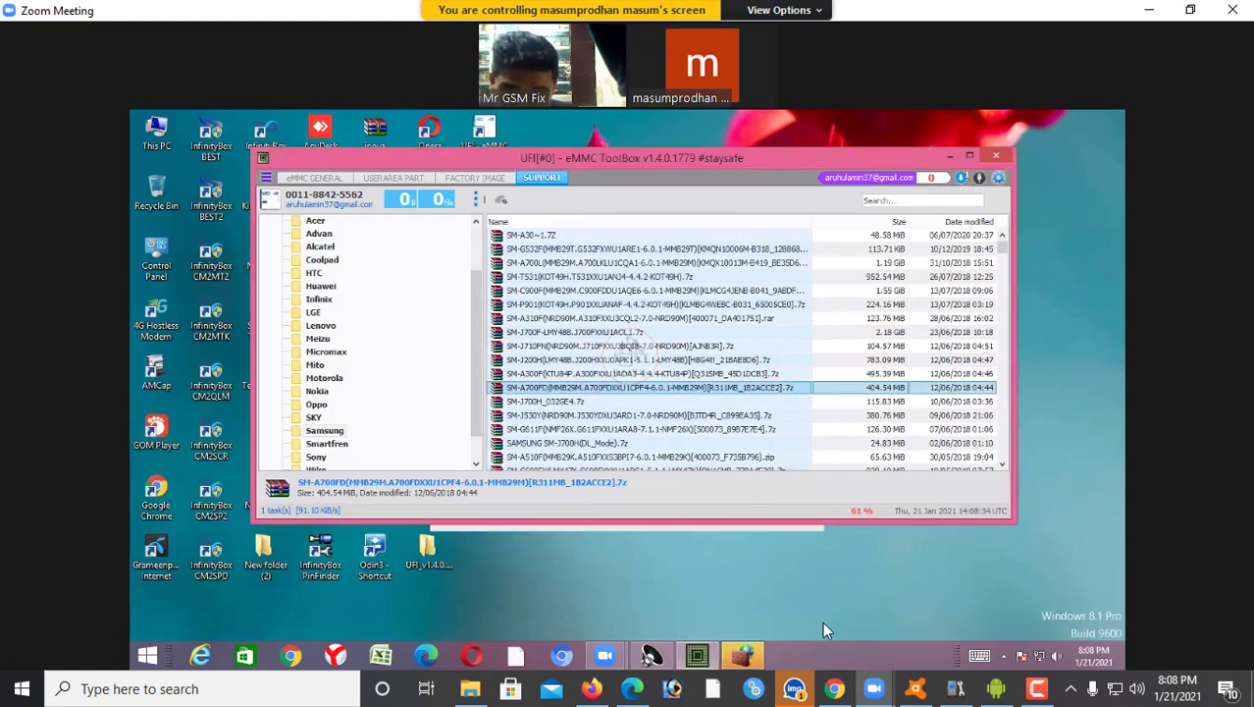
click(961, 178)
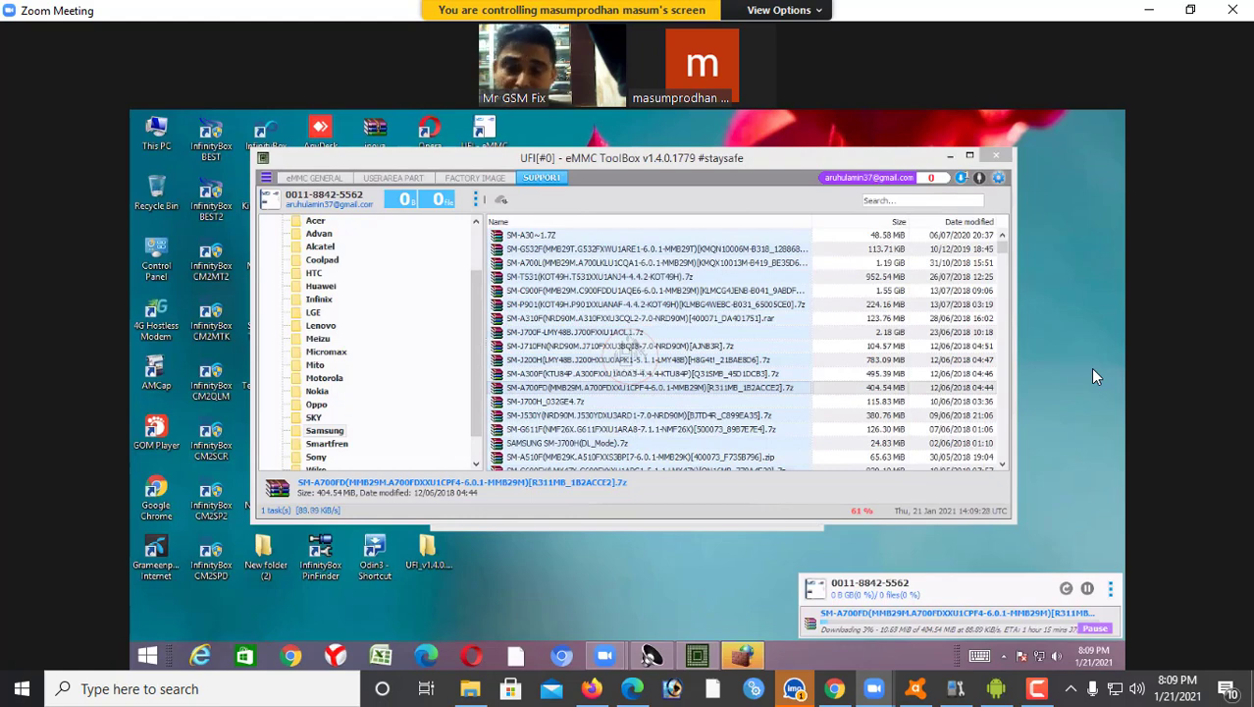
Step: Set the factory image vendor to Samsung, keeping Auto load .tar.md5 enabled
click(317, 181)
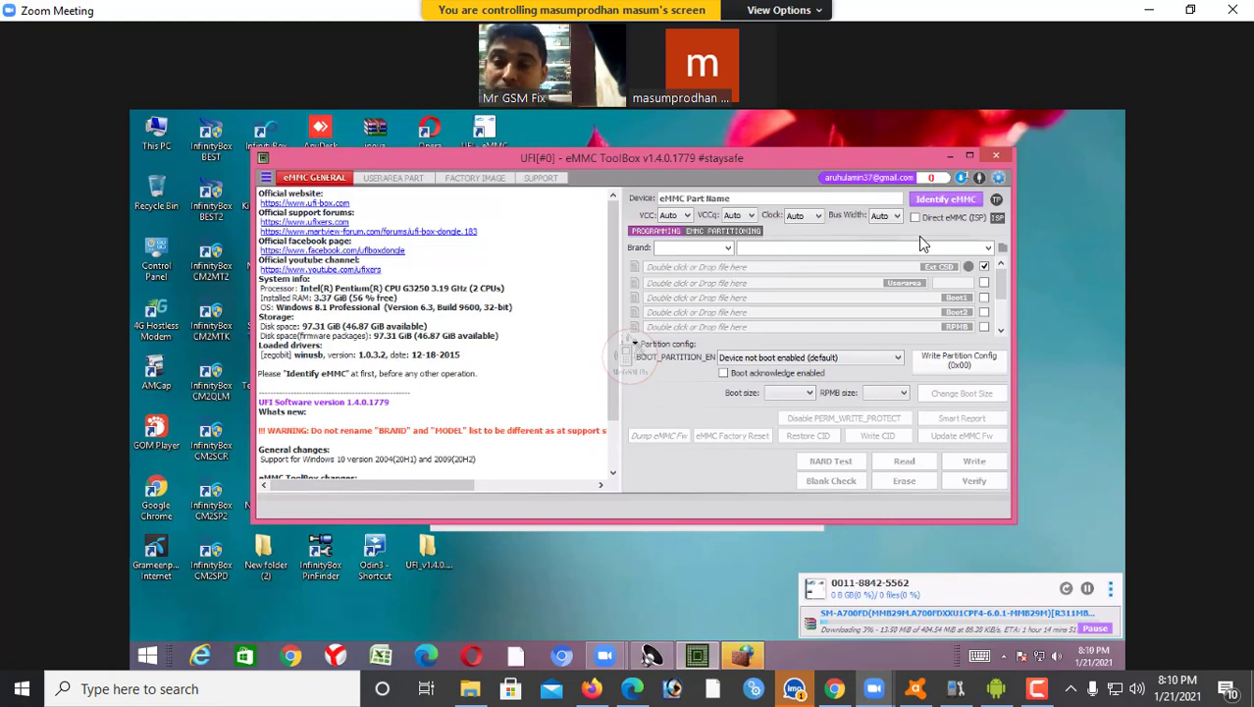
click(478, 178)
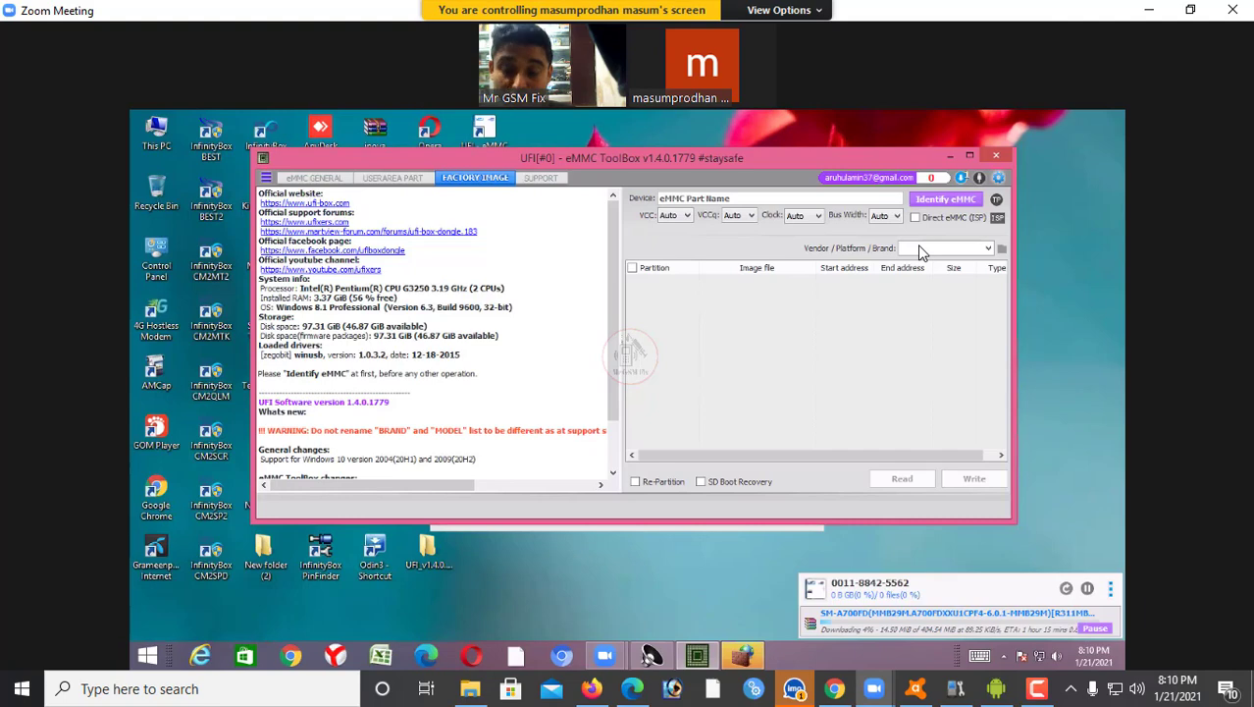
click(958, 248)
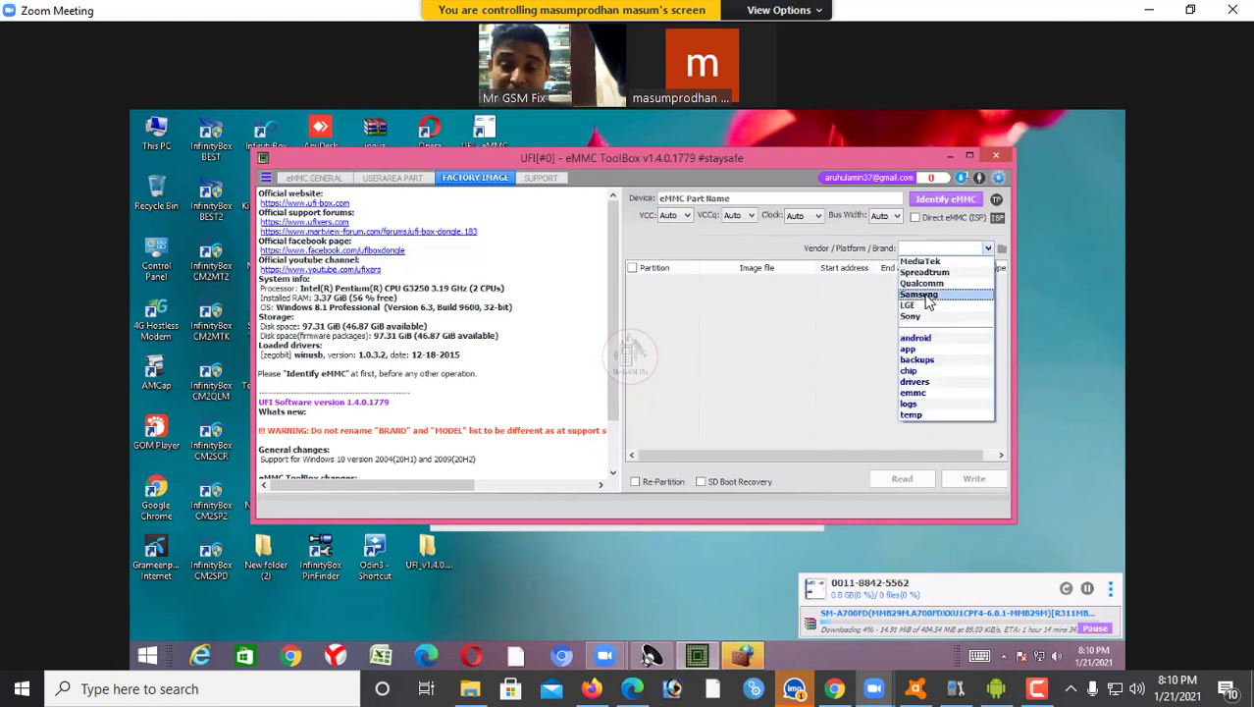
click(926, 295)
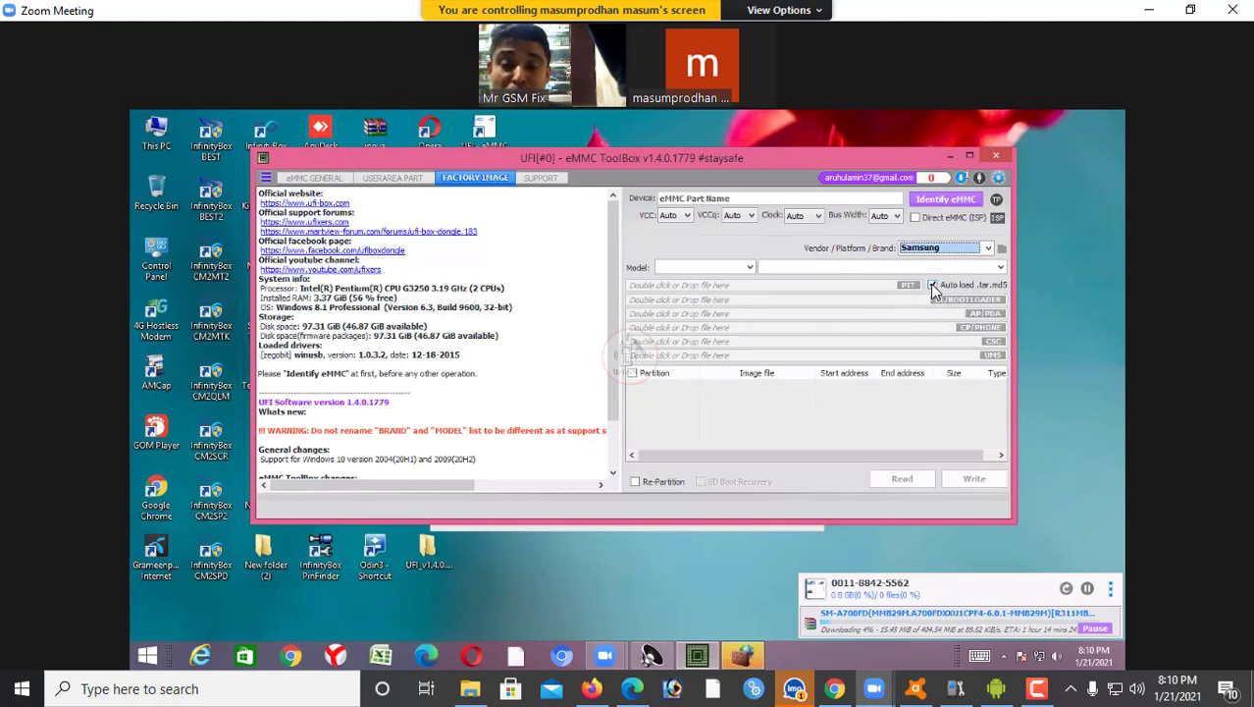
click(933, 284)
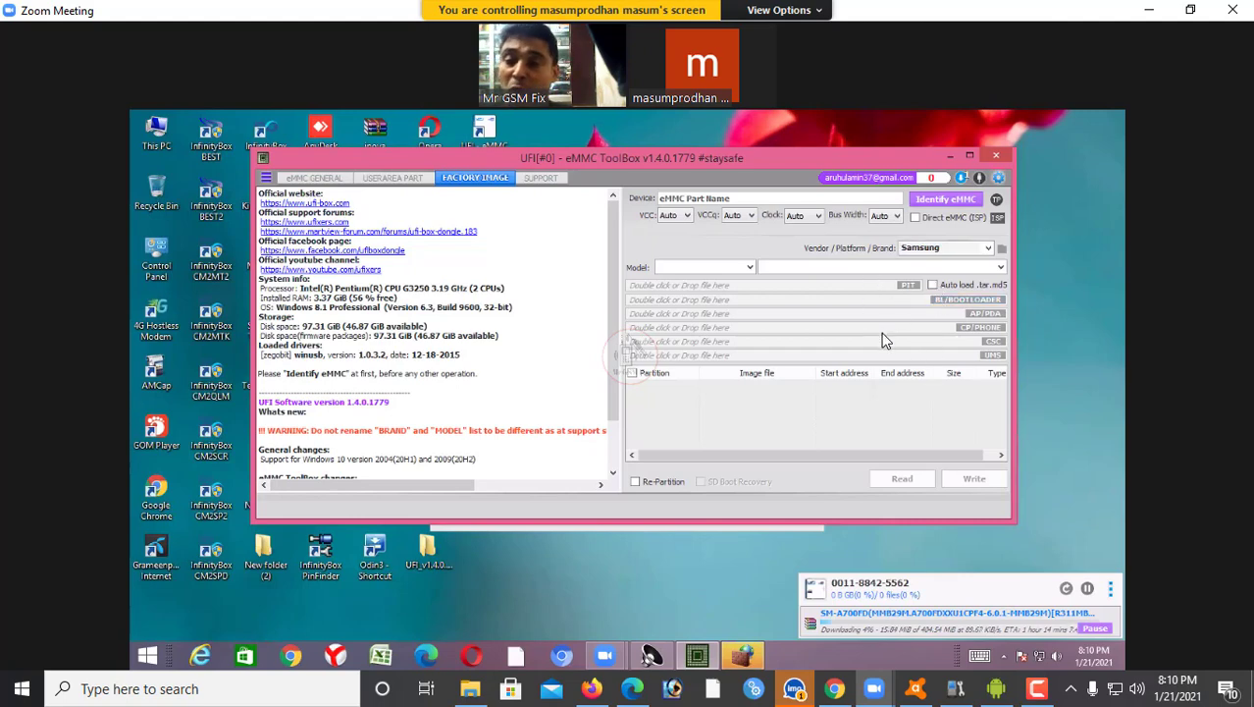
click(933, 285)
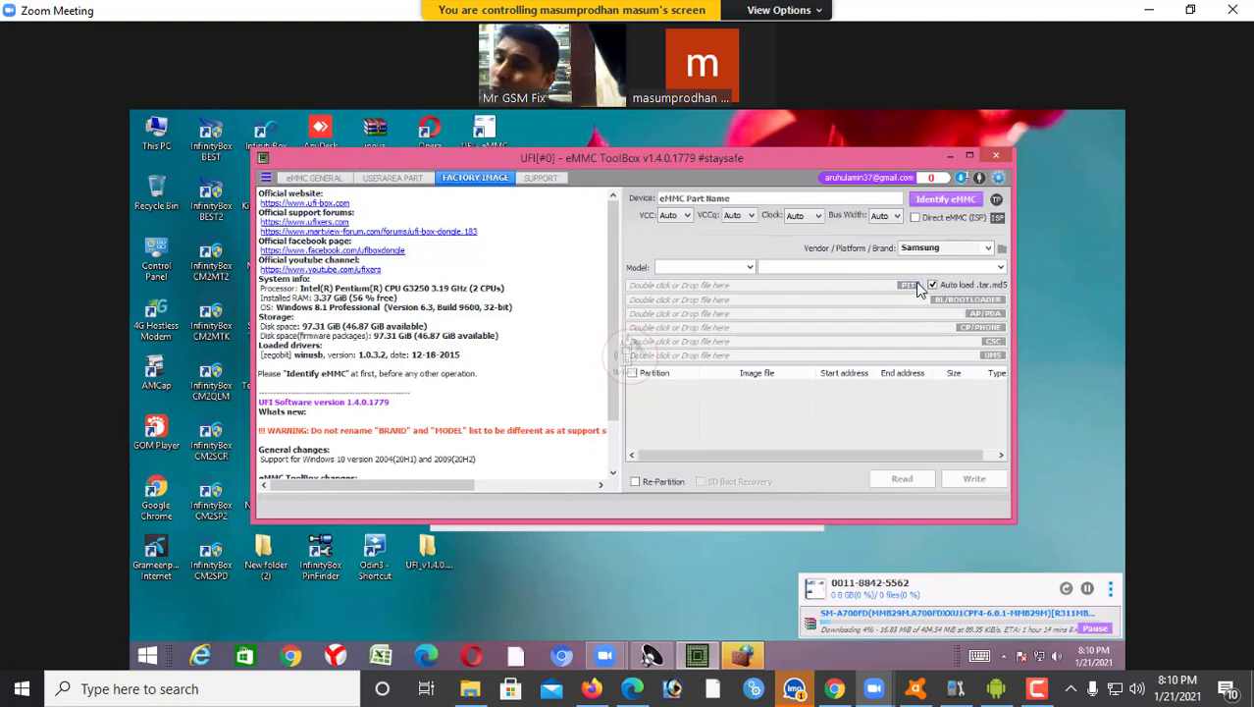
click(913, 285)
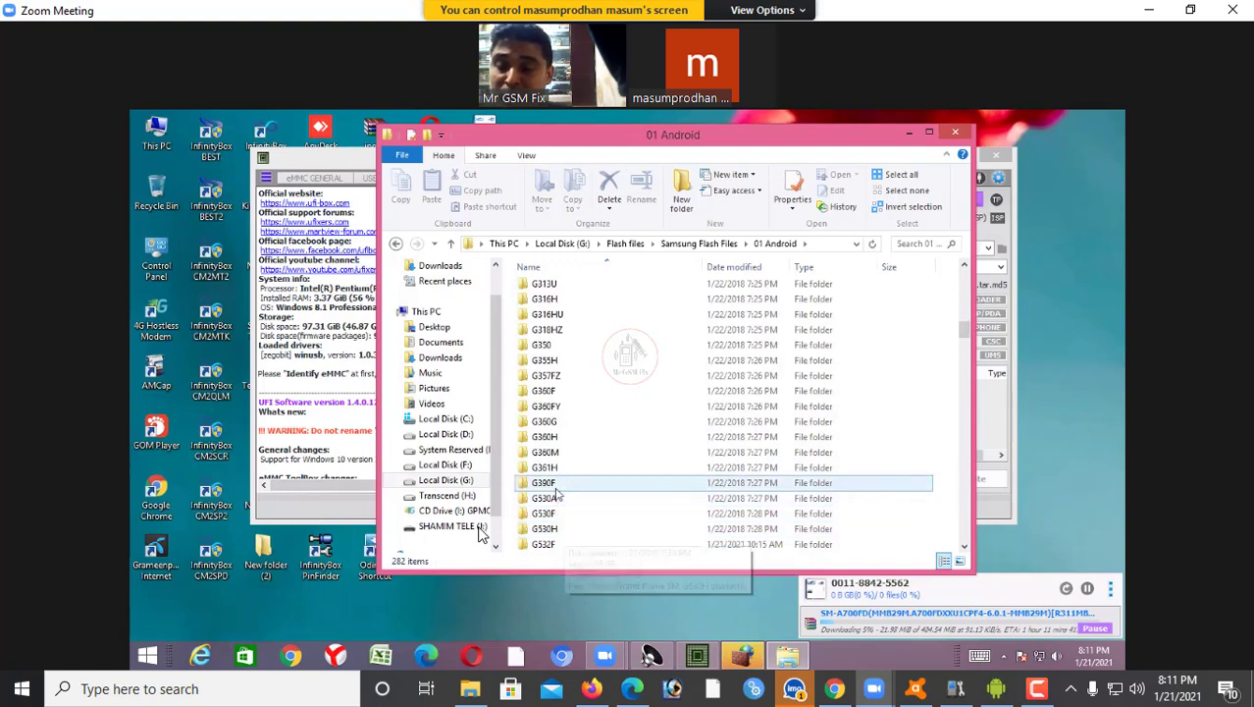
double_click(551, 471)
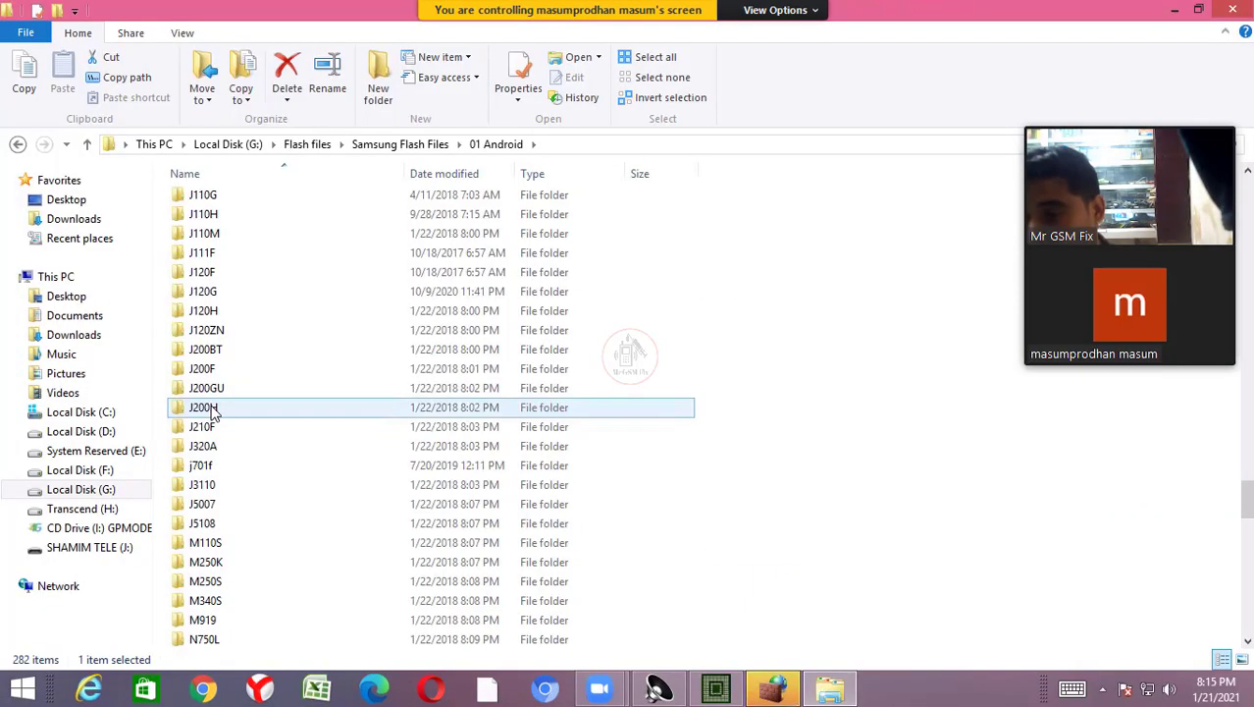
double_click(210, 409)
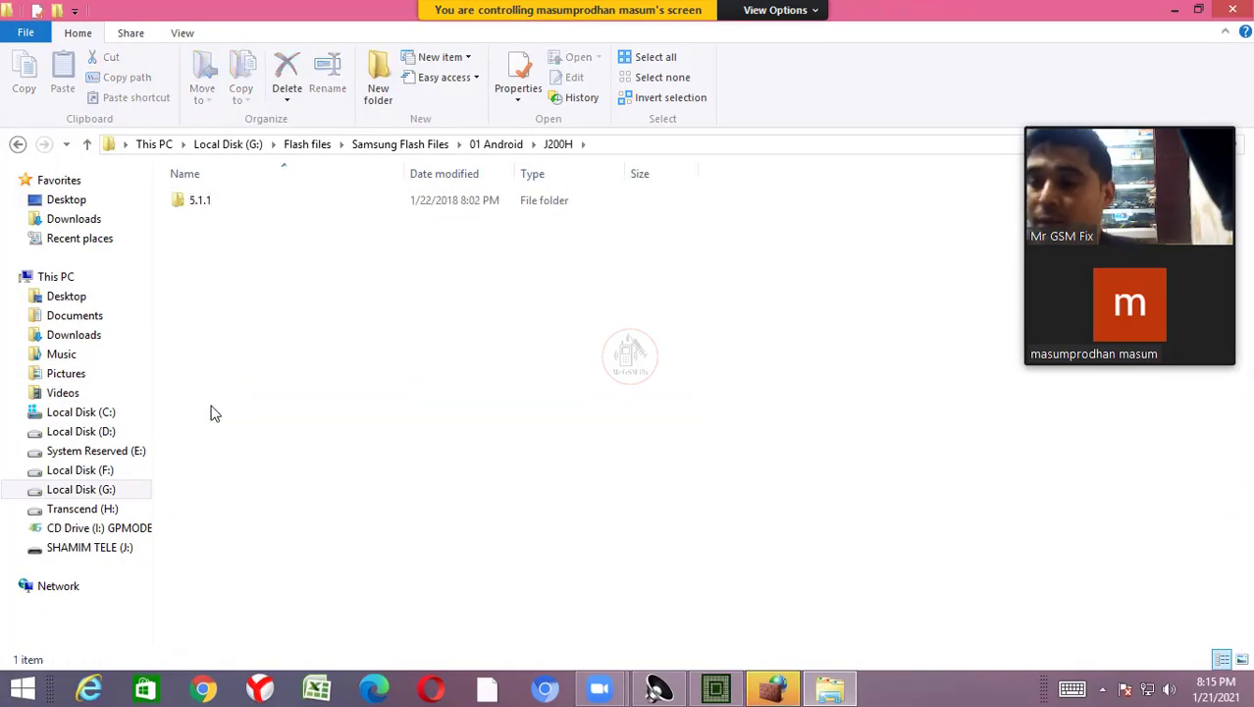
double_click(196, 208)
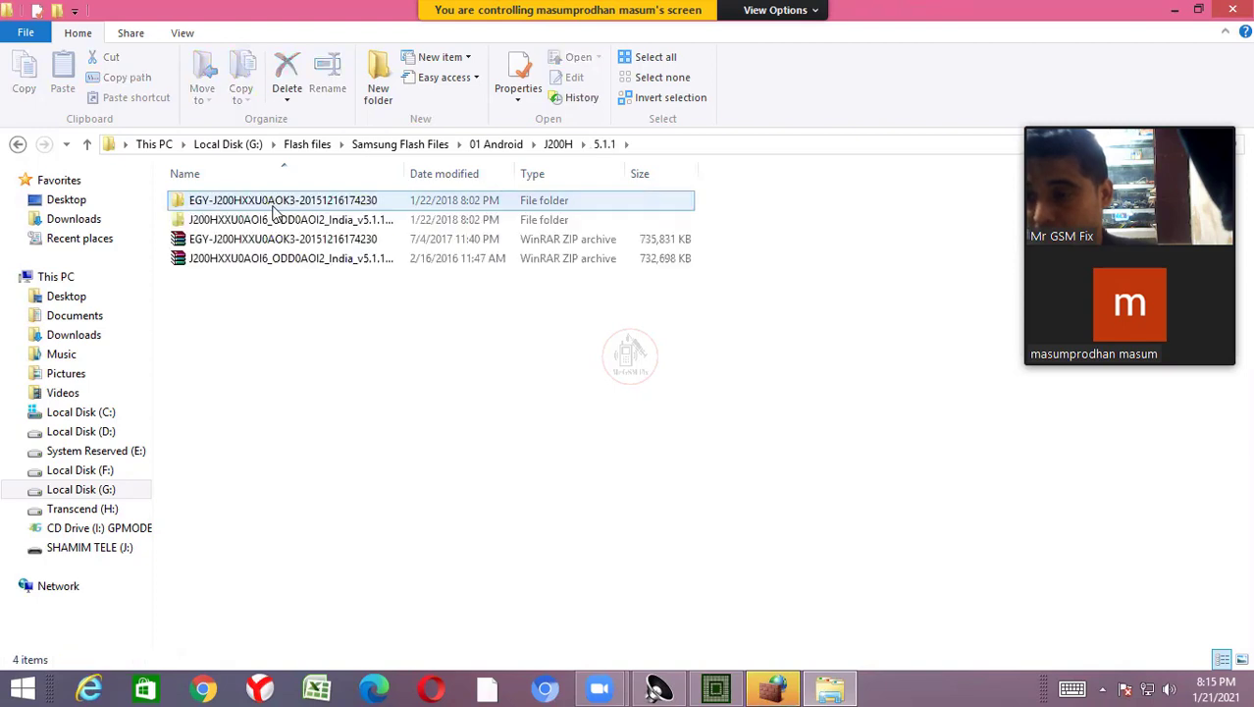
double_click(274, 206)
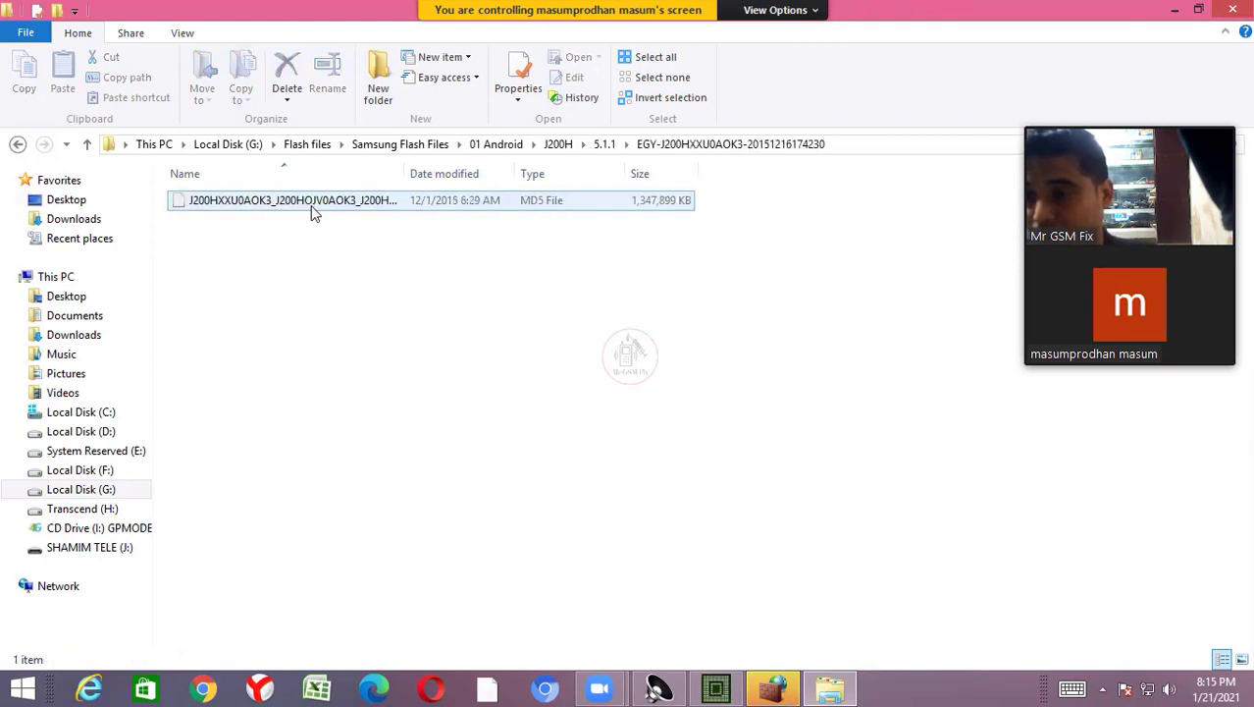
click(89, 145)
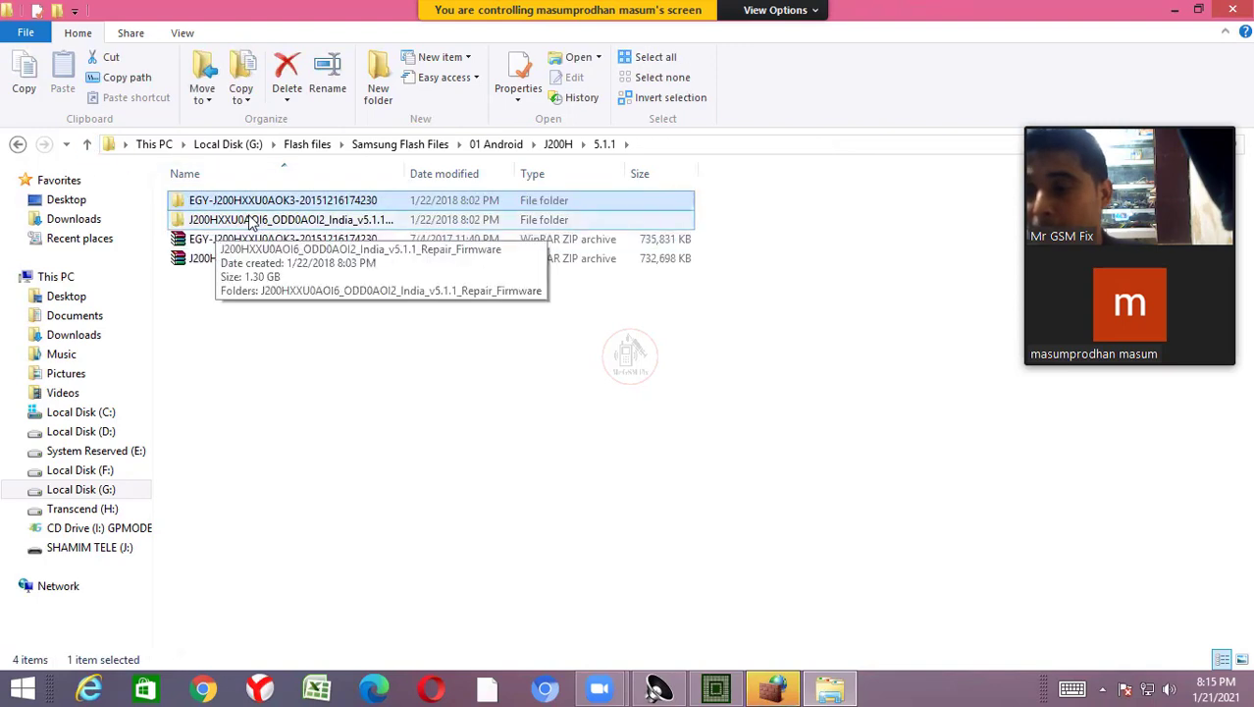
Step: Open the nested J200HXXU0AOI6_ODD0AOI2_India_v5.1.1_Repair_Firmware folder, go through its firmware files and select J23G_EUR_OPEN.pit
double_click(251, 220)
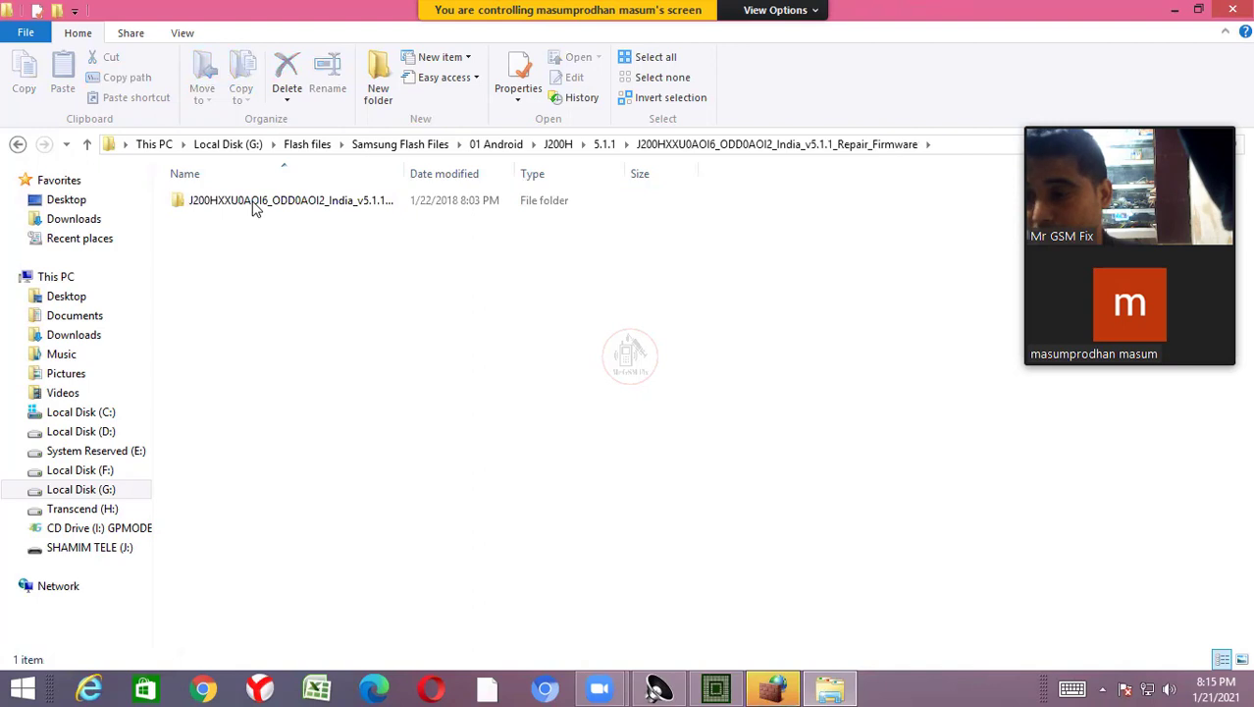
double_click(253, 202)
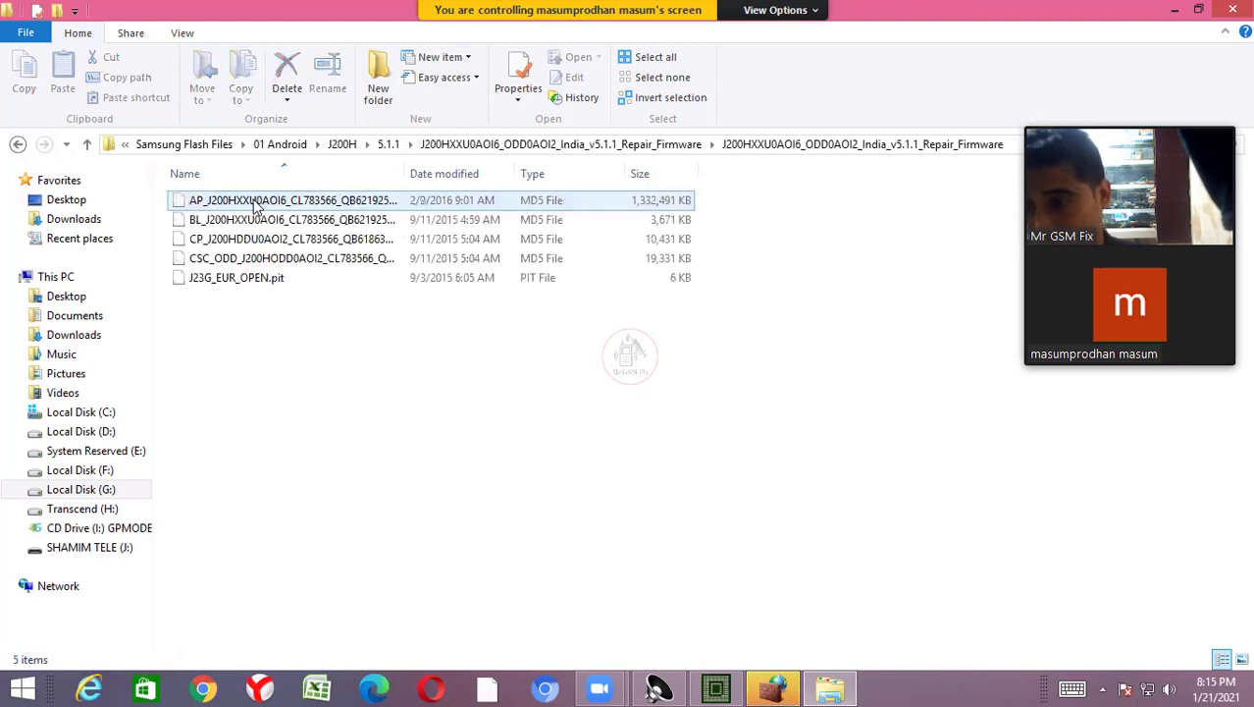
key(Down)
key(Down)
key(Down)
key(Down)
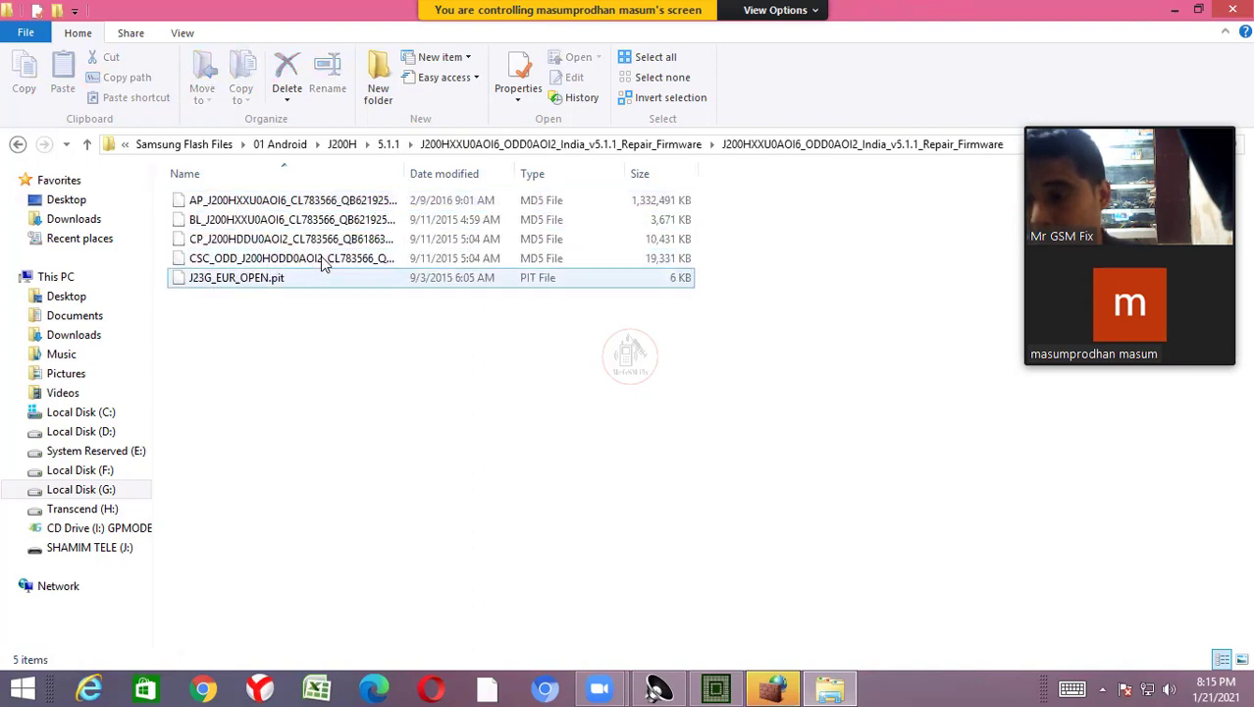
key(Up)
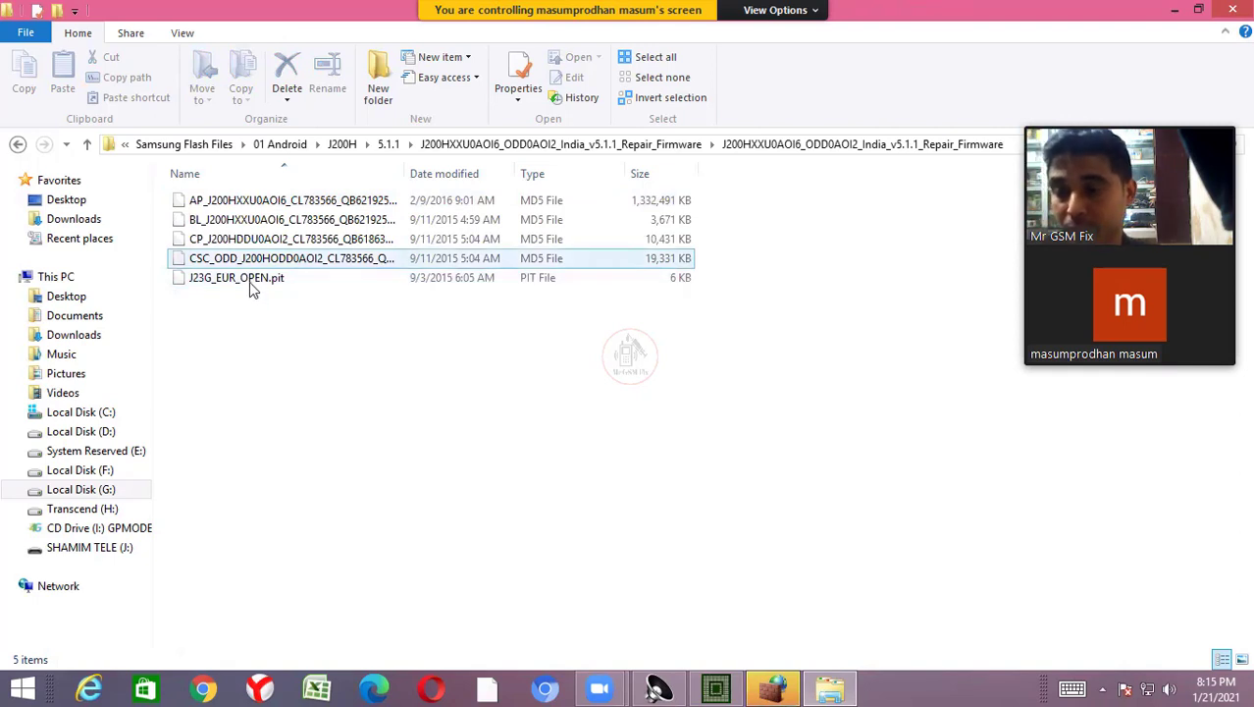
click(249, 282)
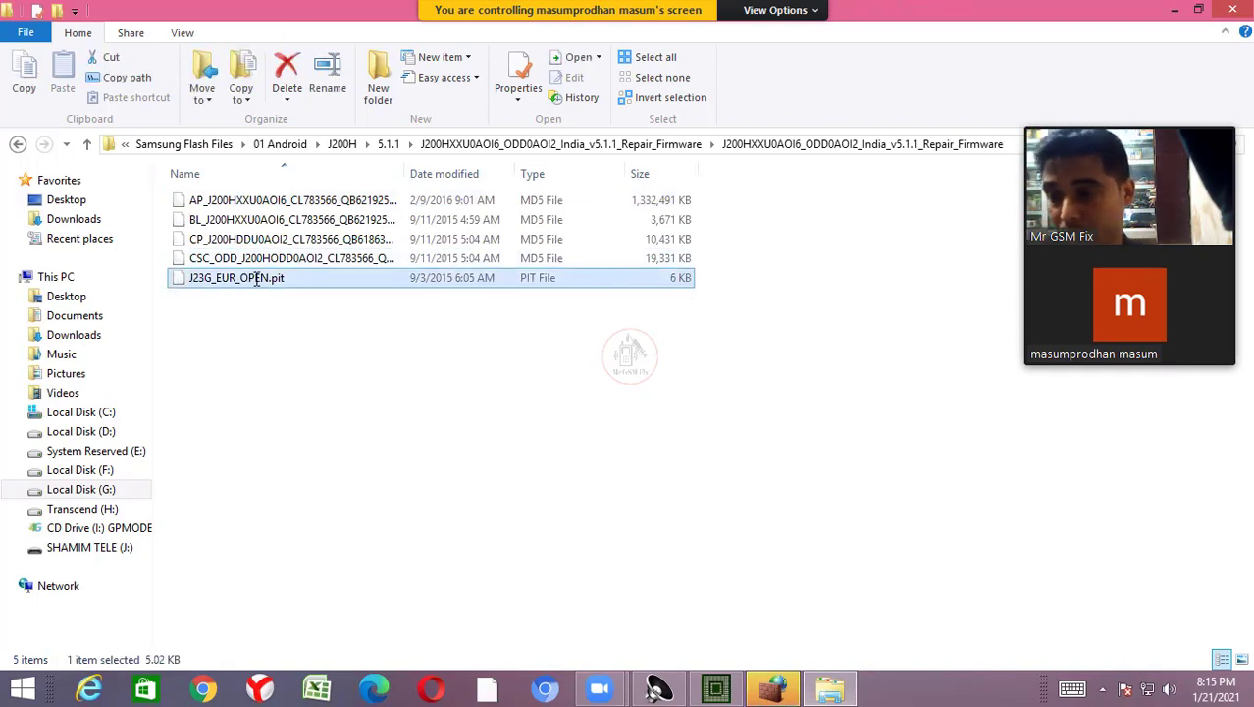
click(263, 283)
key(BackSpace)
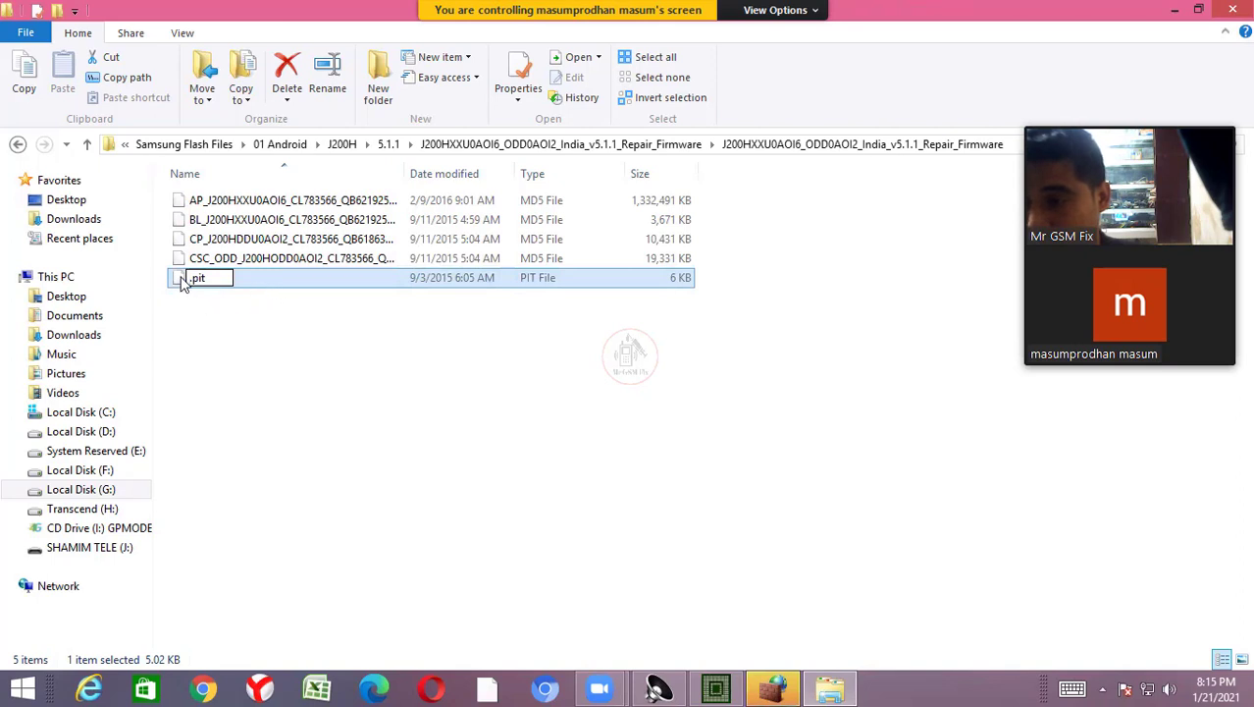
click(208, 307)
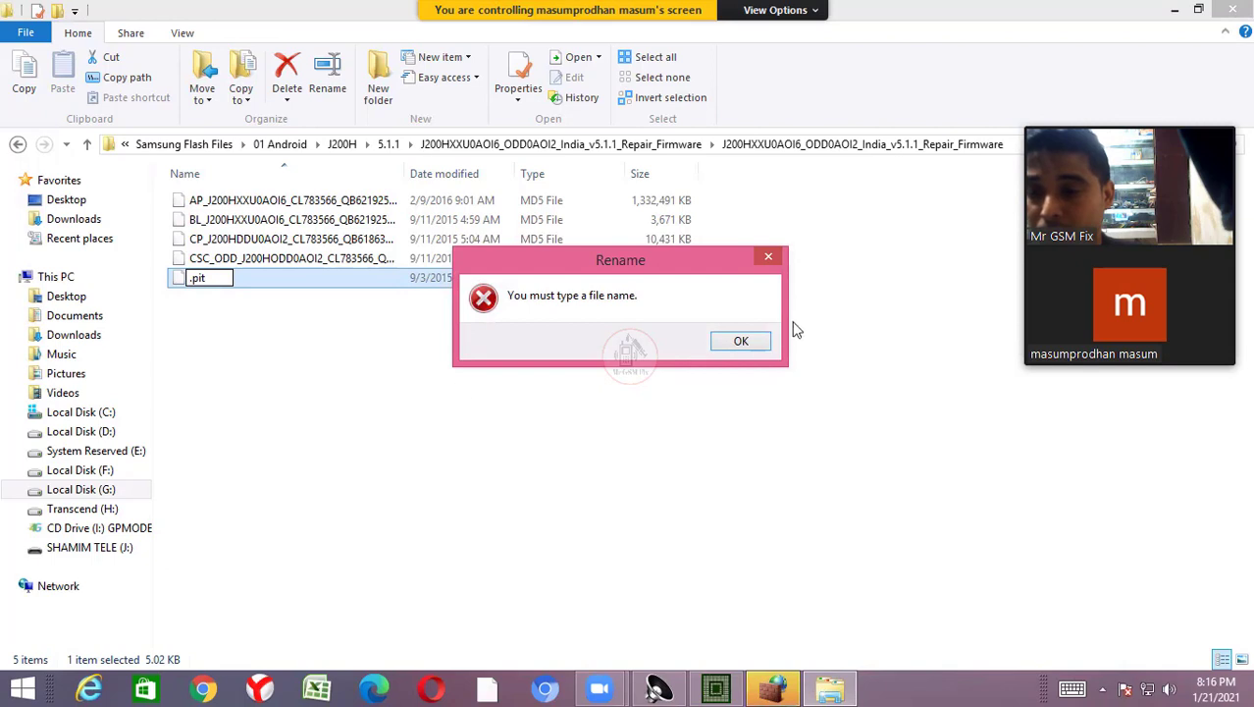
click(738, 343)
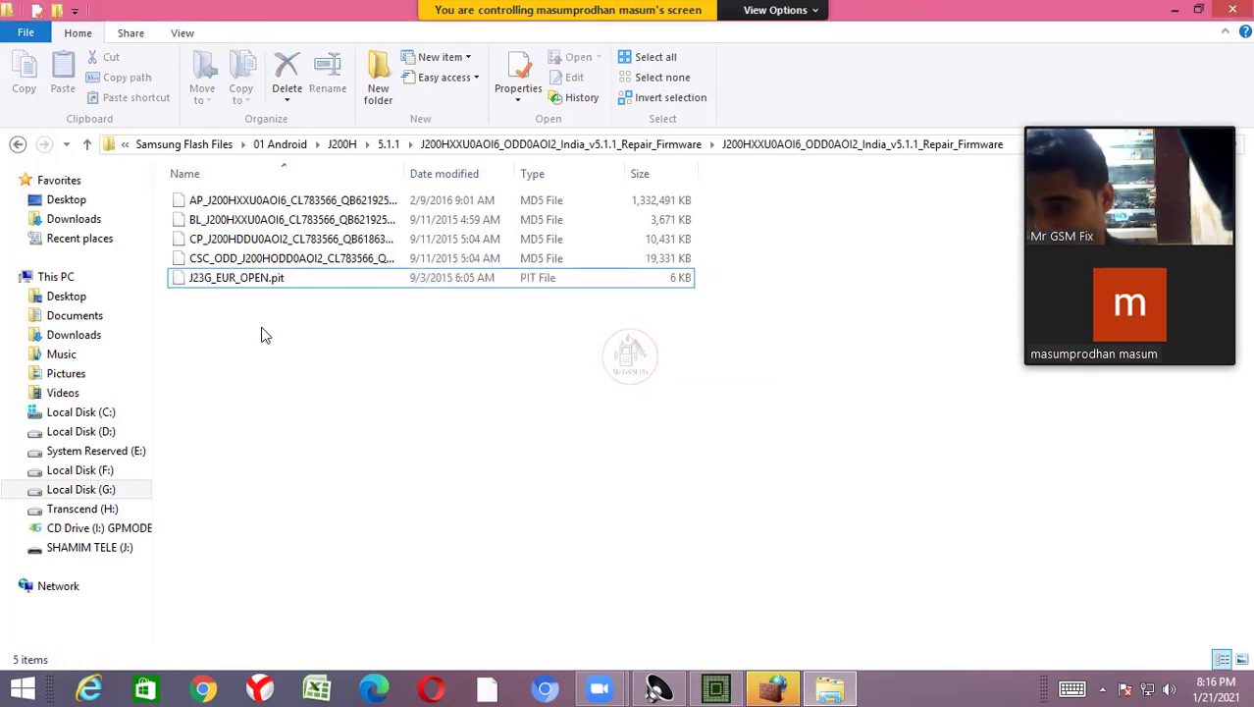
Step: Delete the J23G_EUR_OPEN.pit file from the J200H repair firmware folder
click(253, 282)
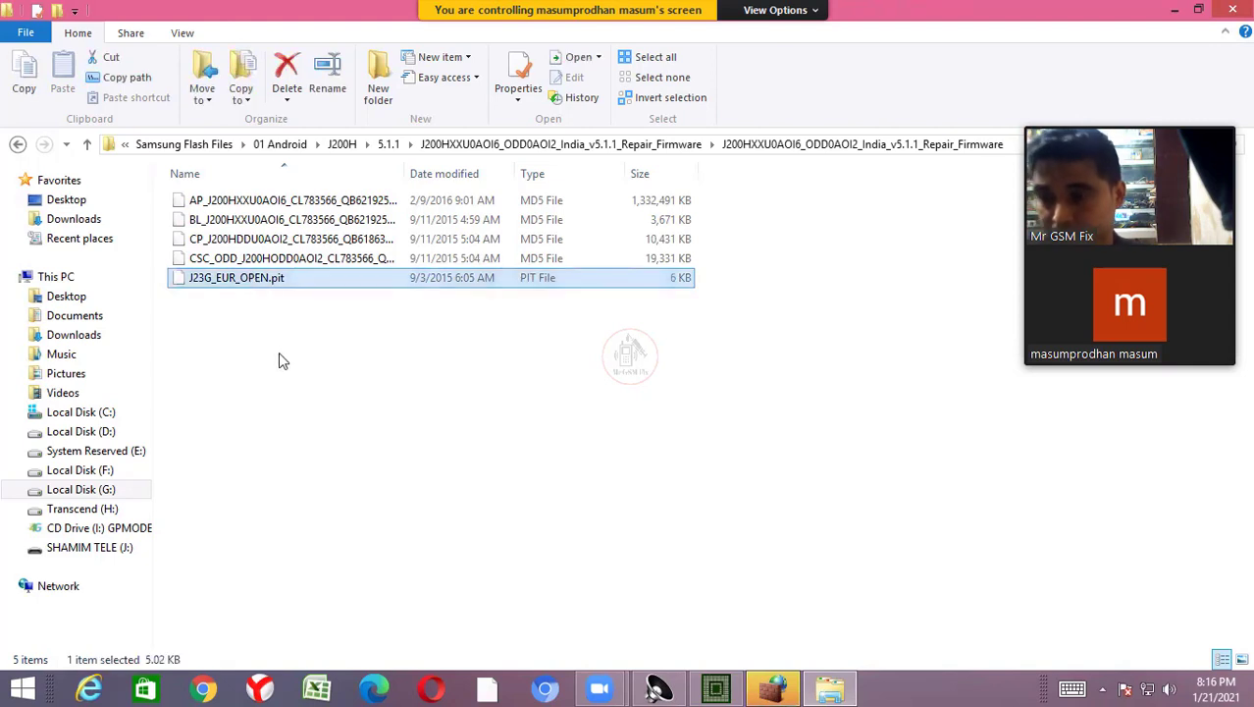
click(244, 283)
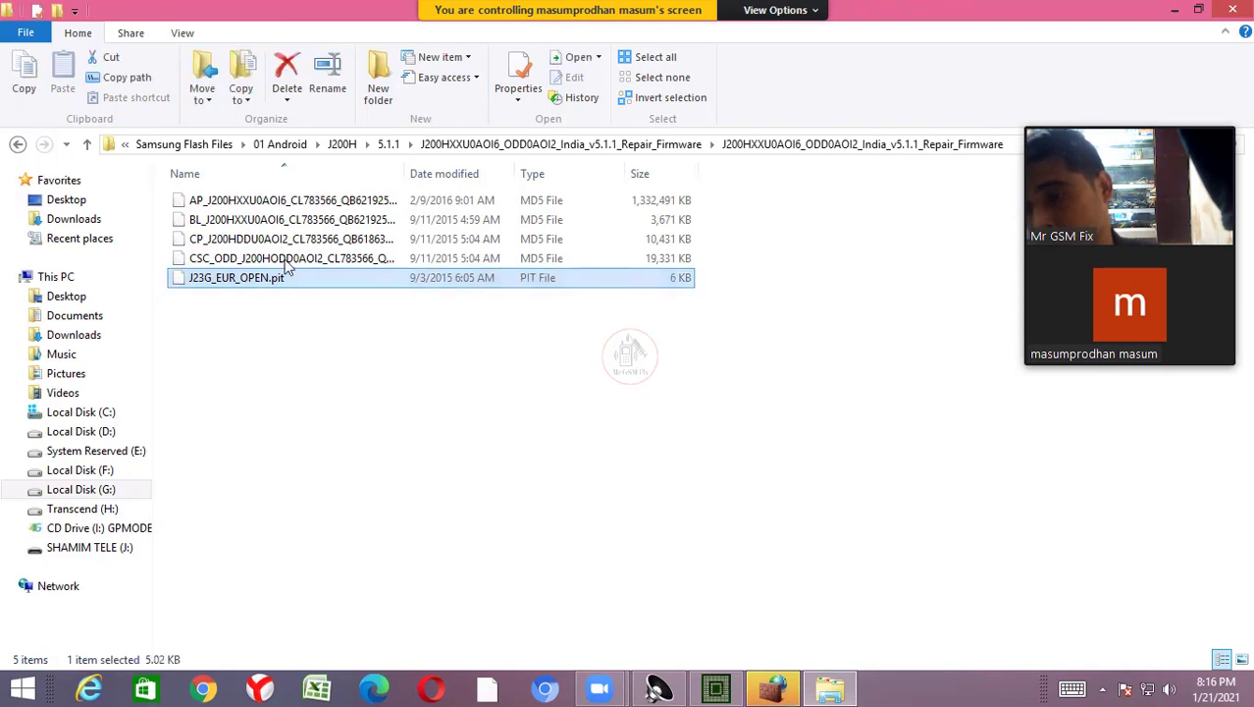
key(Delete)
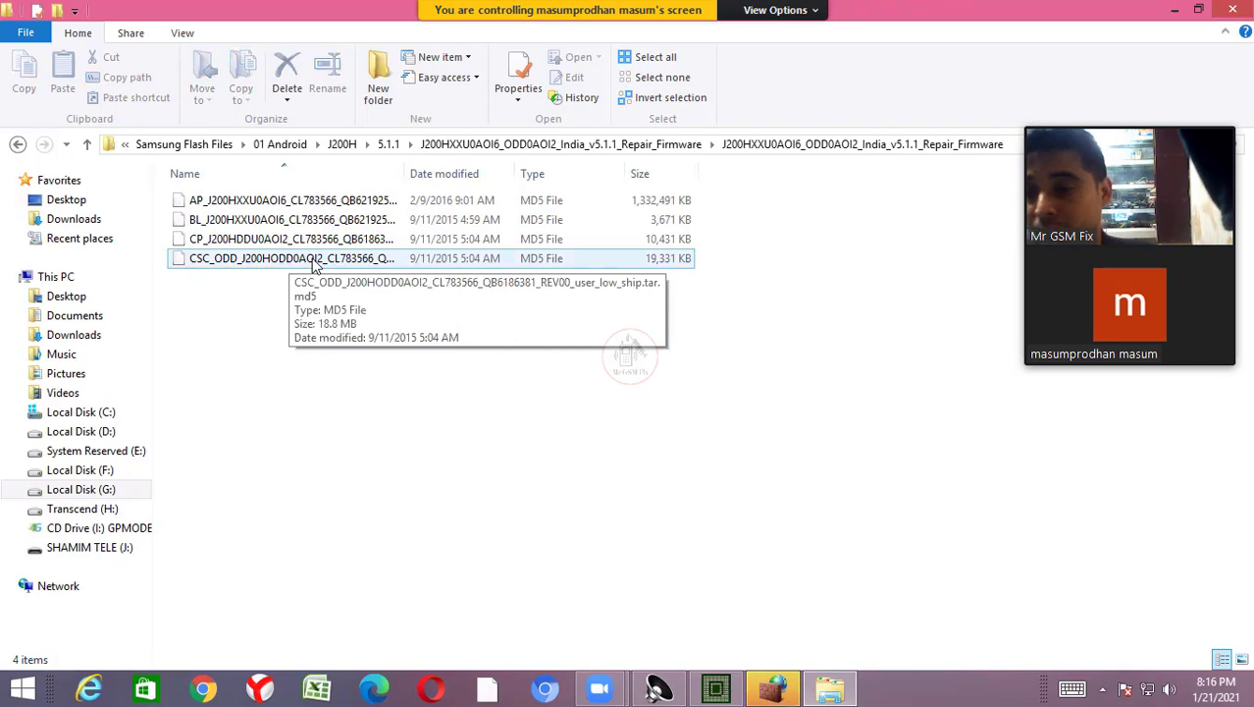
Step: Open CSC_ODD_J200HODD0AOI2_CL783566_QB6186381_REV00_user_low_ship.tar.md5 as an archive in 7-Zip and dismiss the archive error
right_click(314, 263)
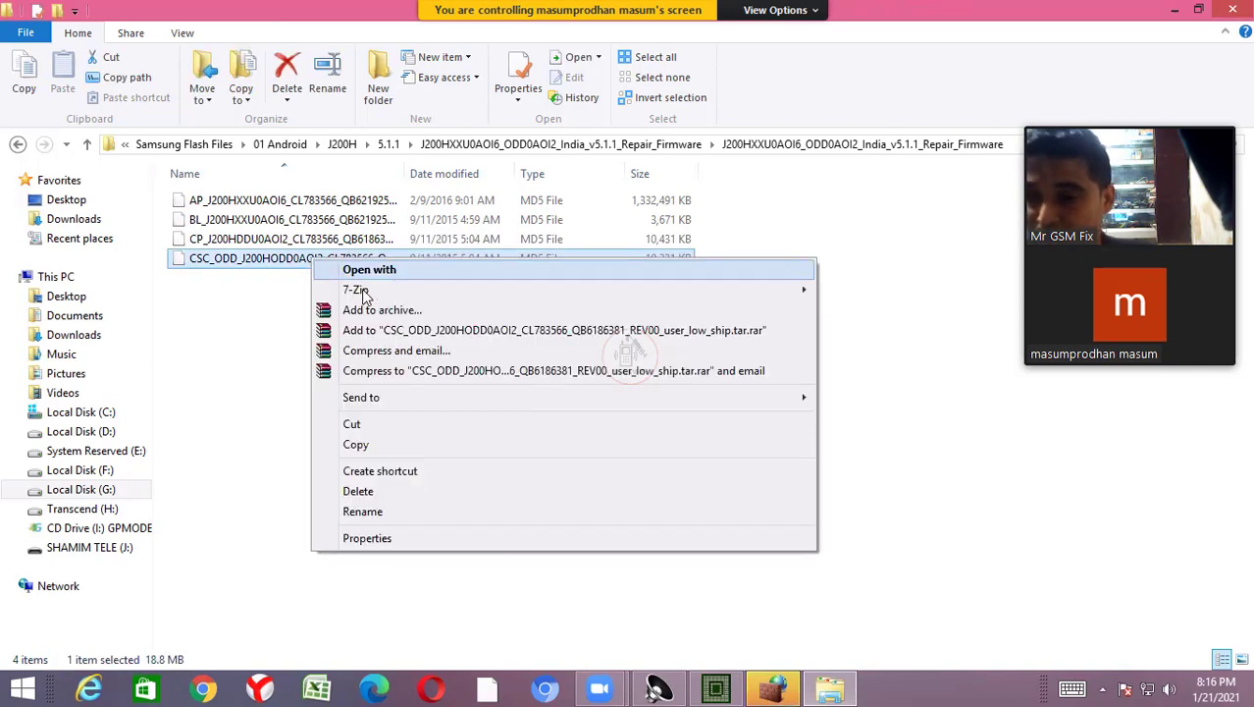
mouse_move(361, 290)
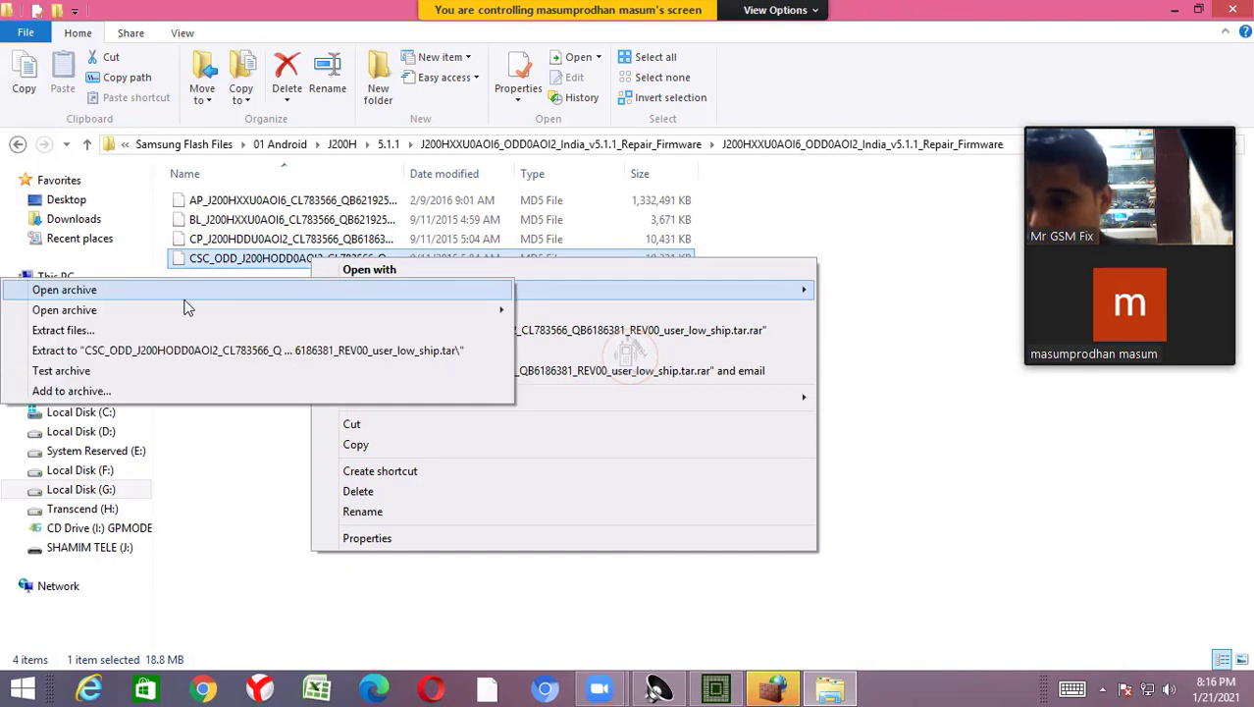
click(58, 290)
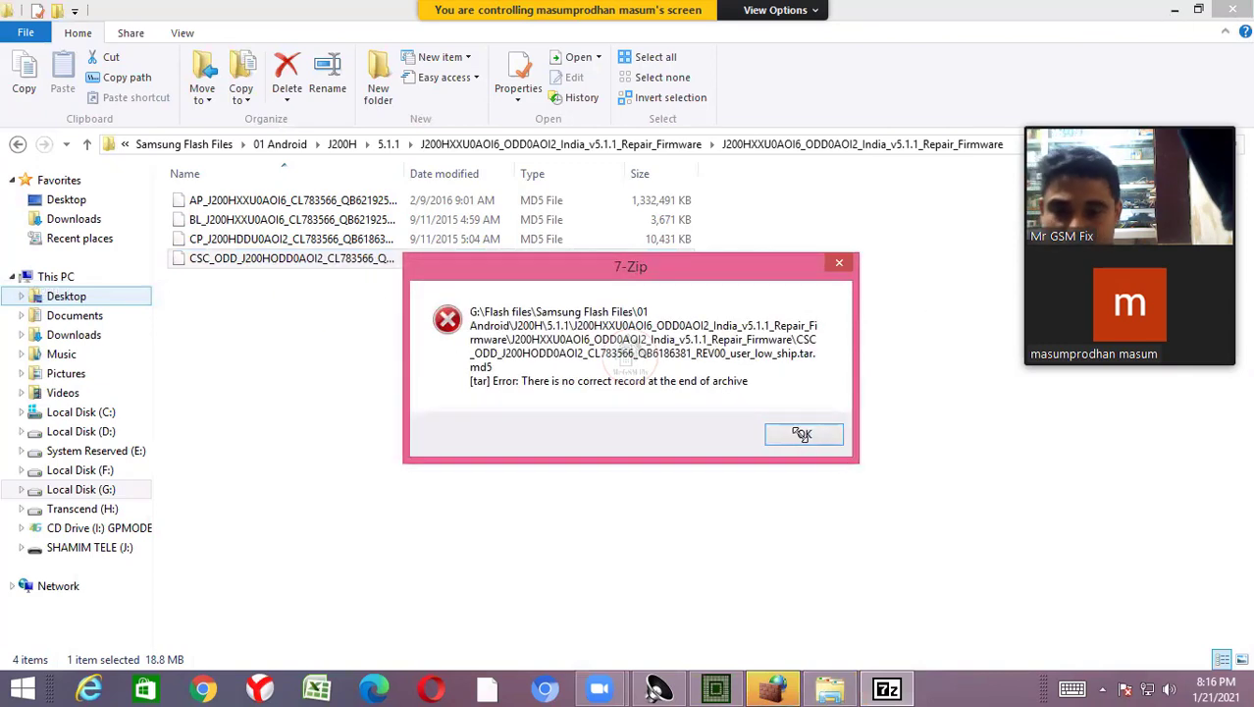
click(802, 434)
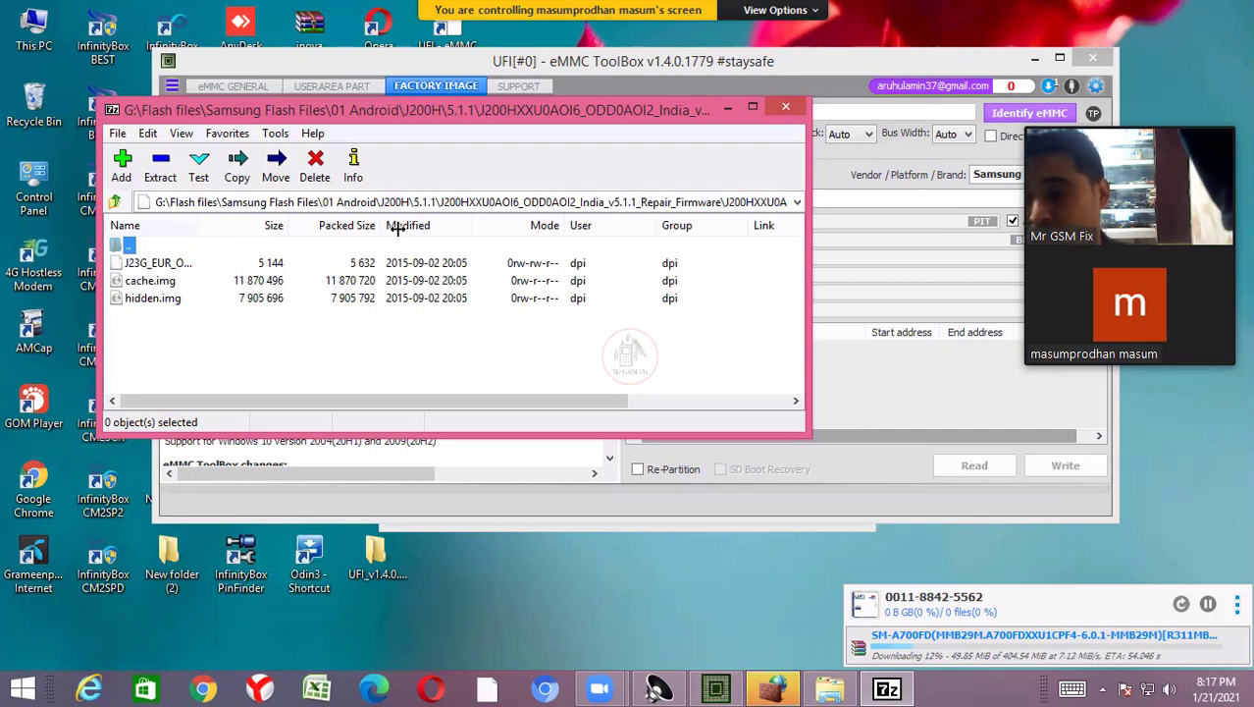
Step: Widen the archive's Name column to show full file names and extract J23G_EUR_OPEN.pit onto the desktop
drag(396, 228, 397, 225)
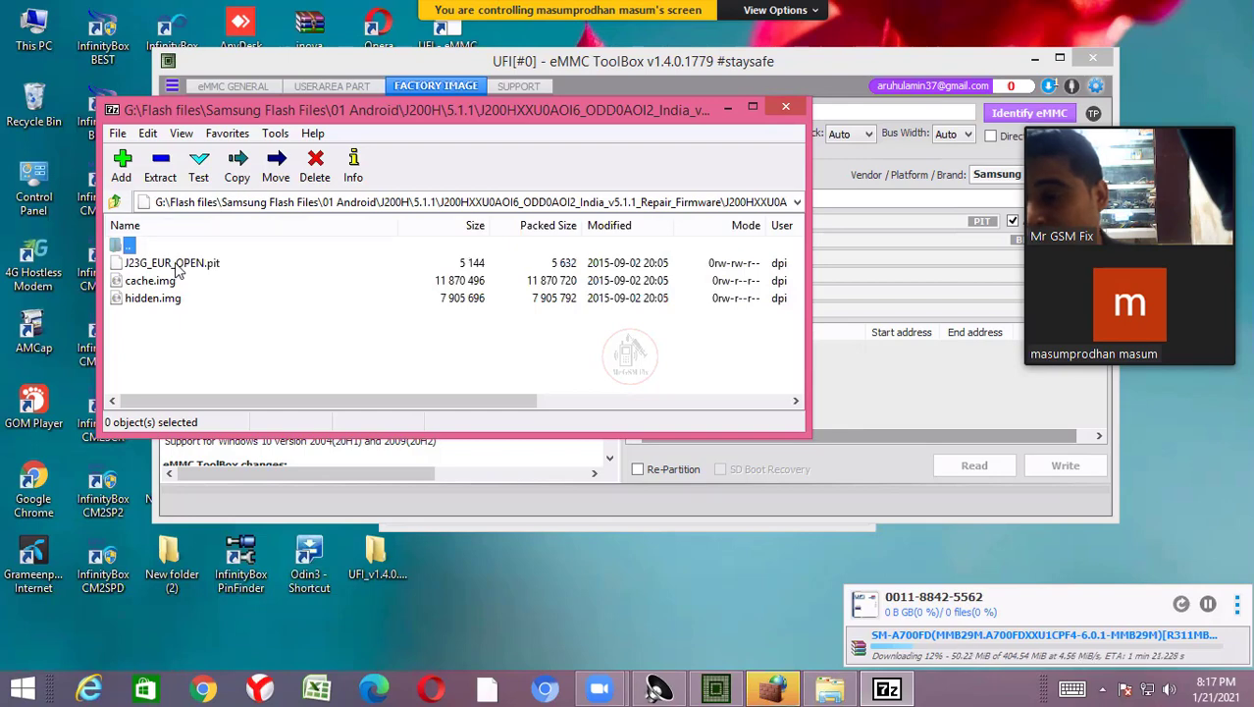
key(Down)
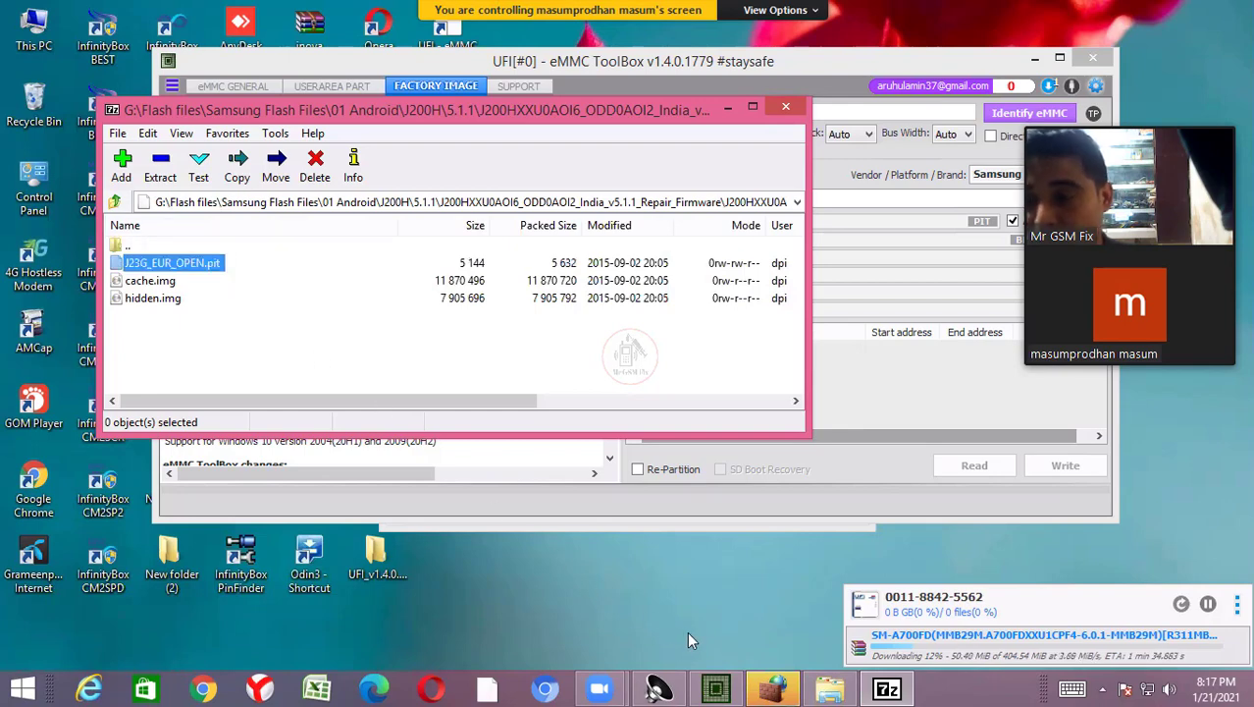
drag(688, 633, 688, 633)
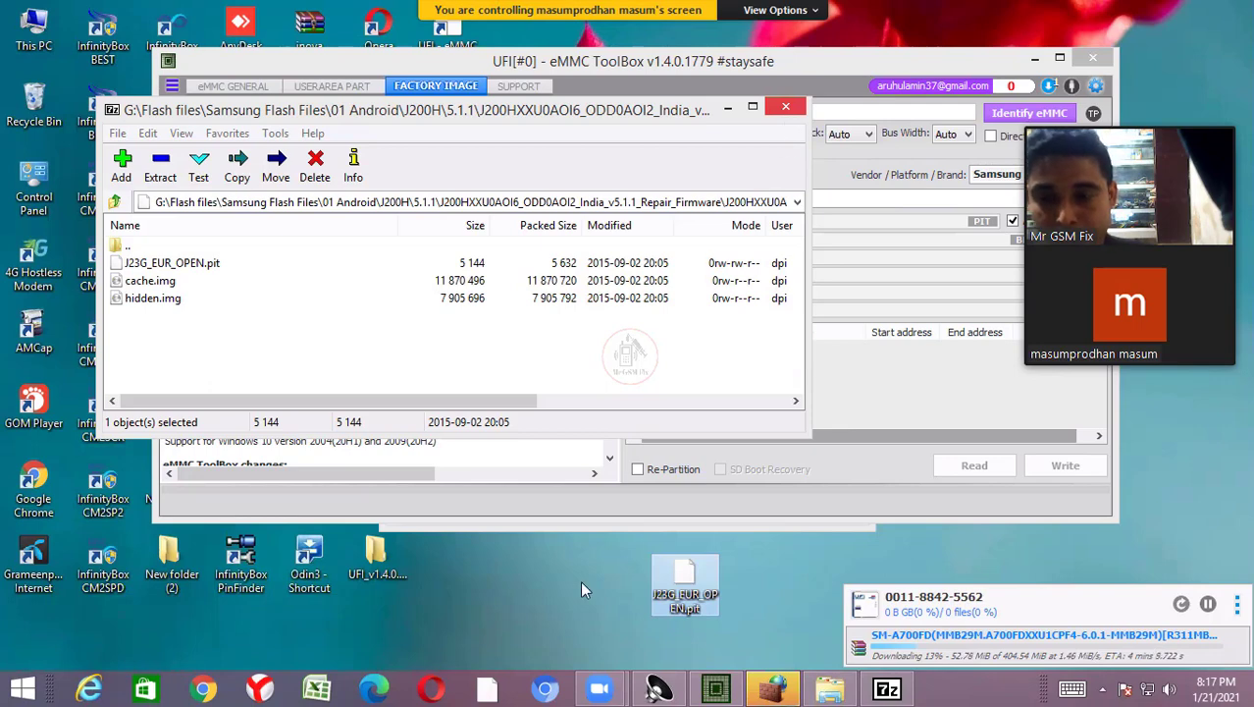
Step: Exit the full-screen view of the remotely controlled screen in the Zoom meeting
click(796, 13)
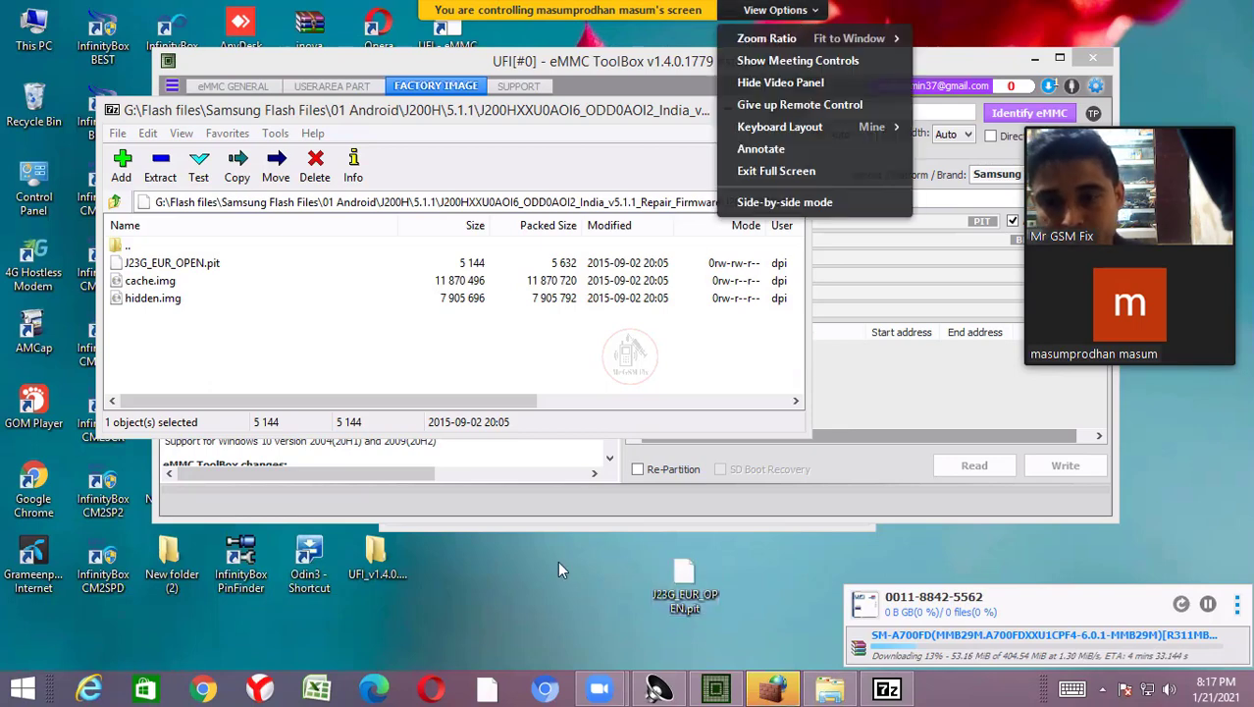
click(535, 609)
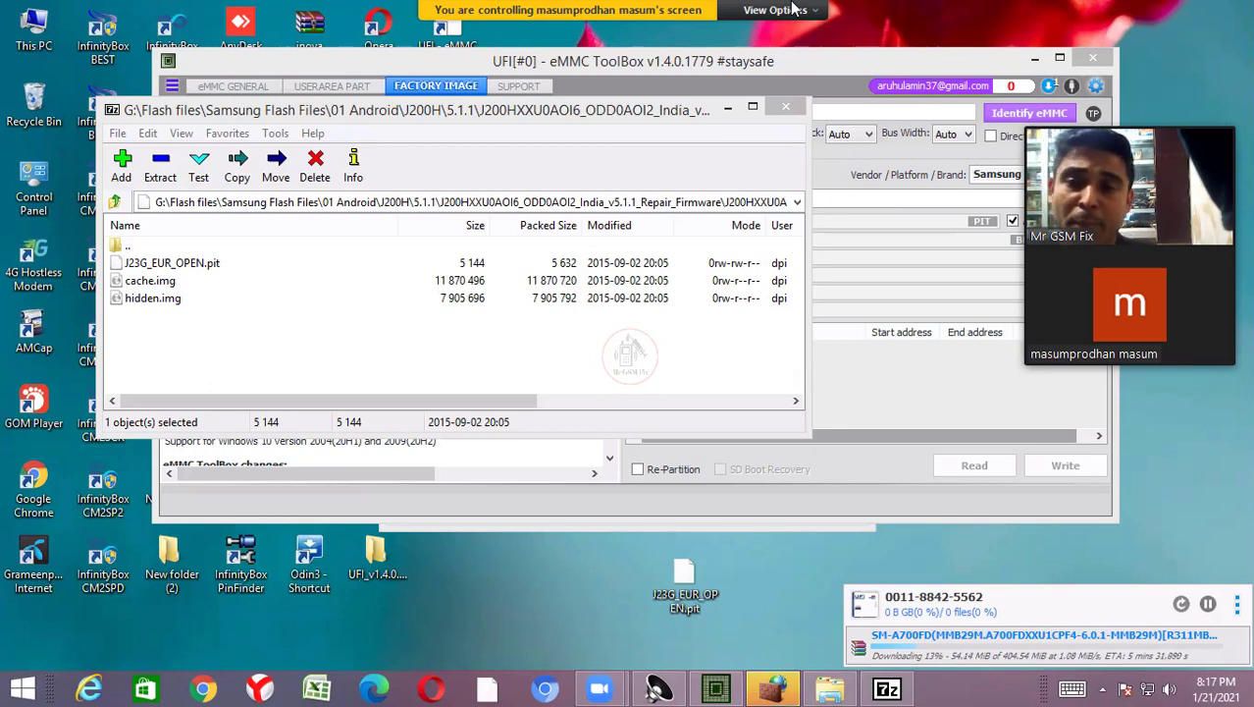
click(793, 10)
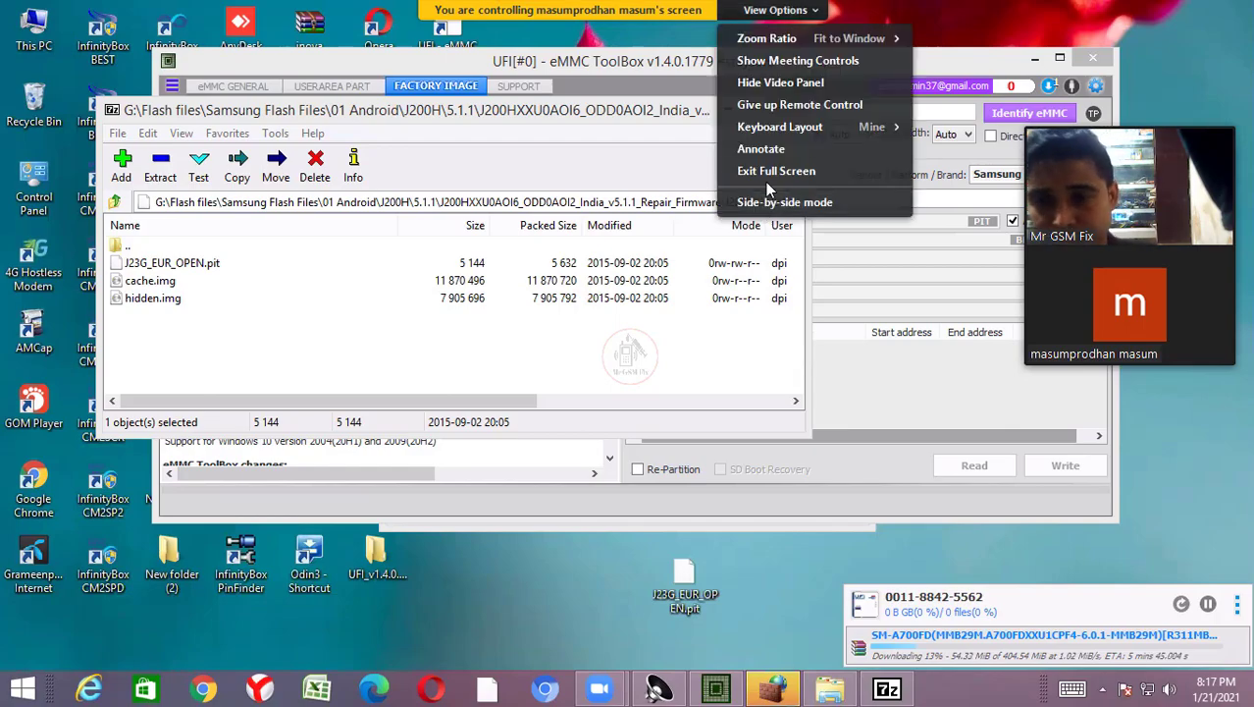
click(766, 173)
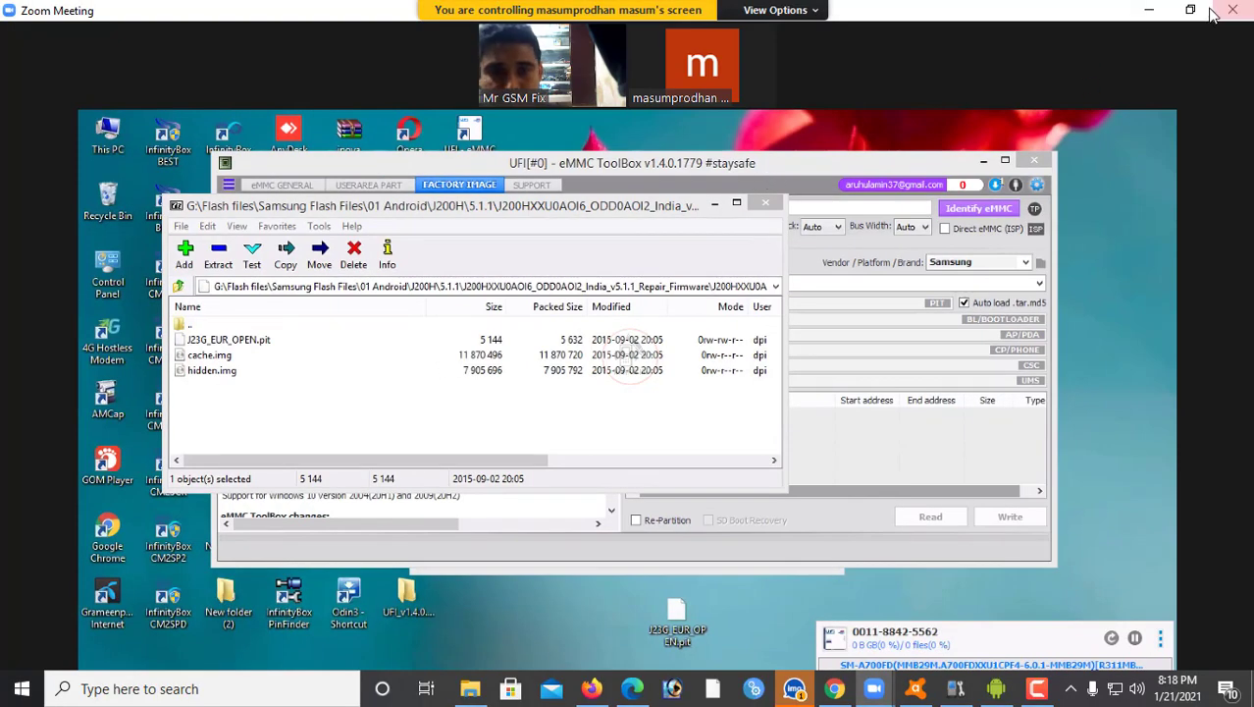